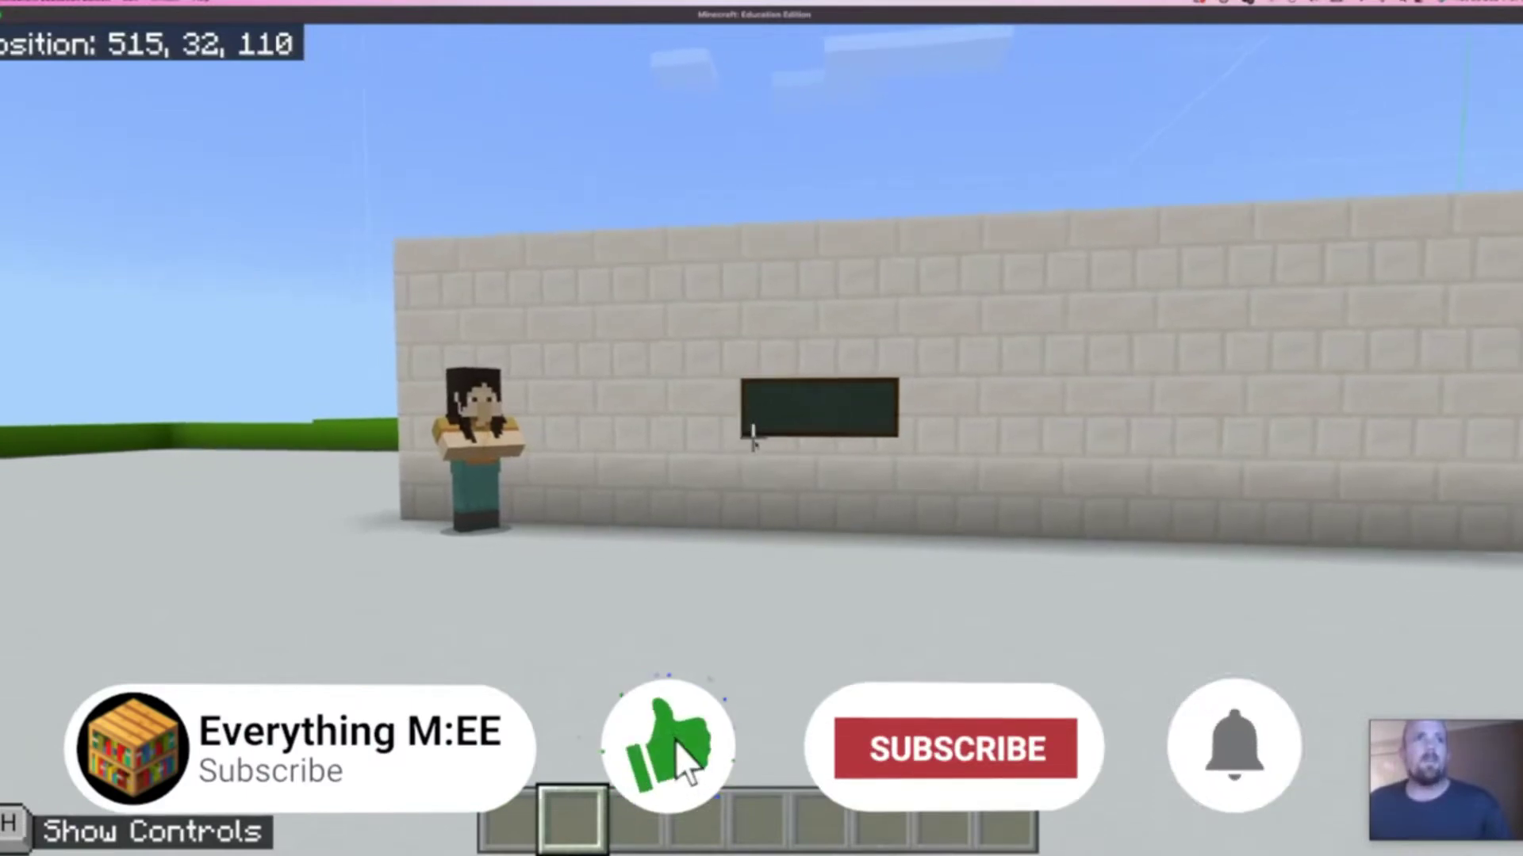
pyautogui.press('w')
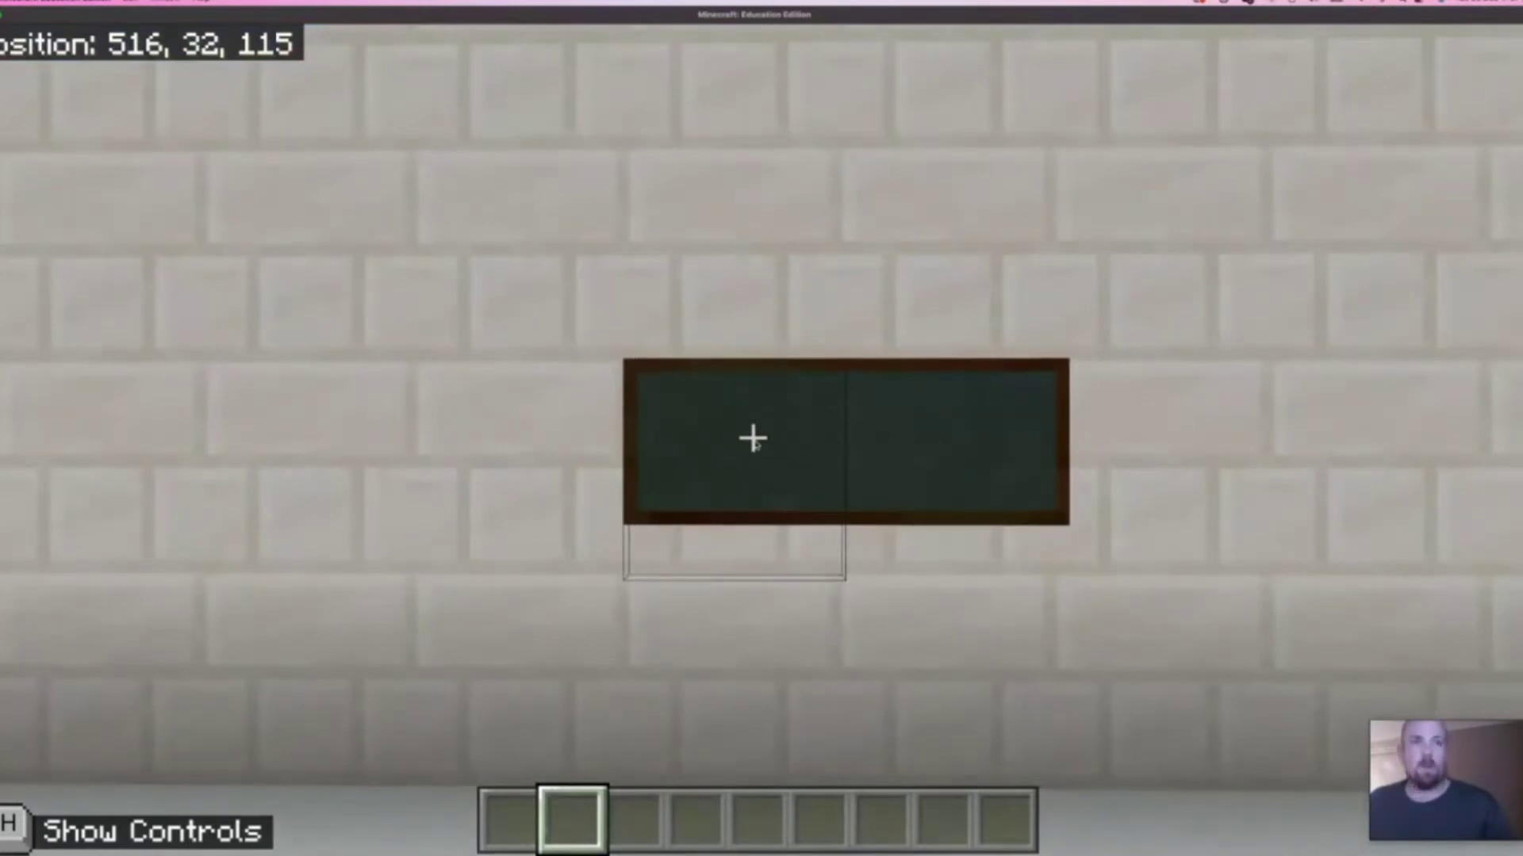
# Walk up to the blank chalkboard on the wall and open its Poster text editor.
pyautogui.press('w')
pyautogui.rightClick(753, 439)
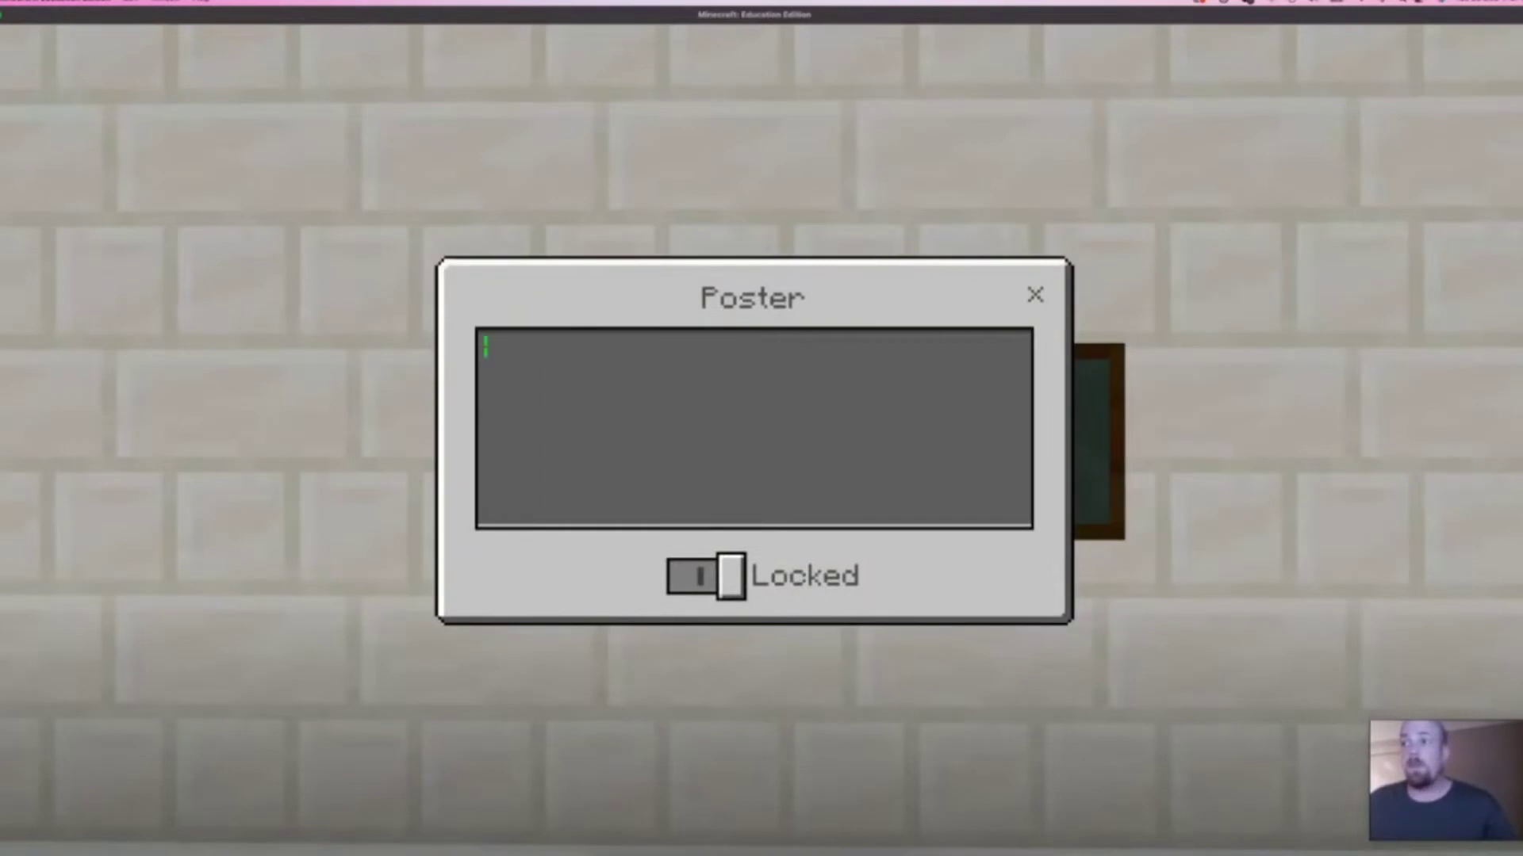
# Write 'Hello' on the poster's first line and 'STOP' on the line below.
pyautogui.write('Hello')
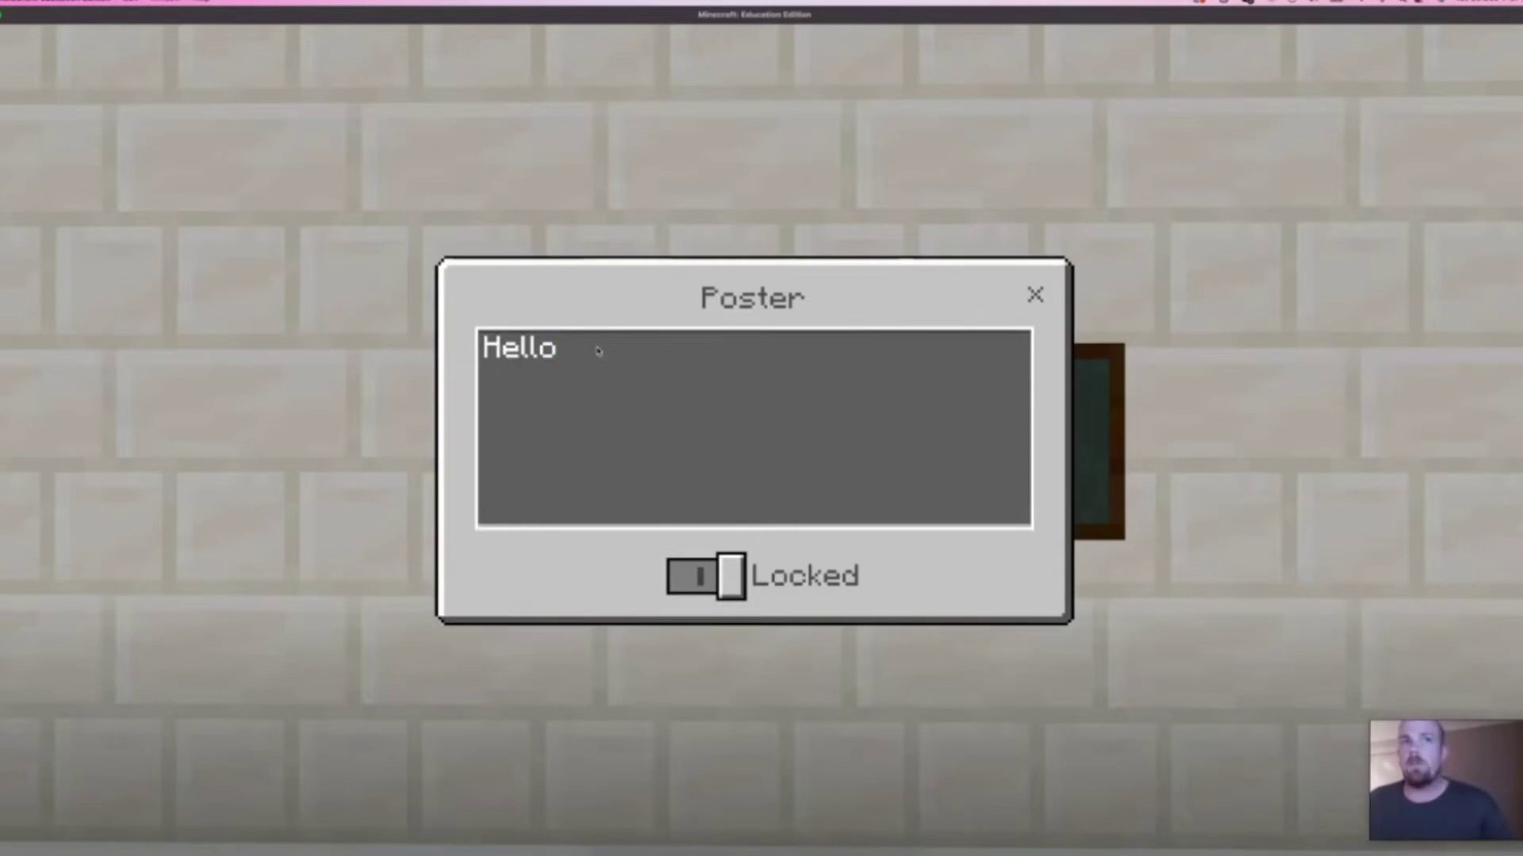
pyautogui.write('STOP')
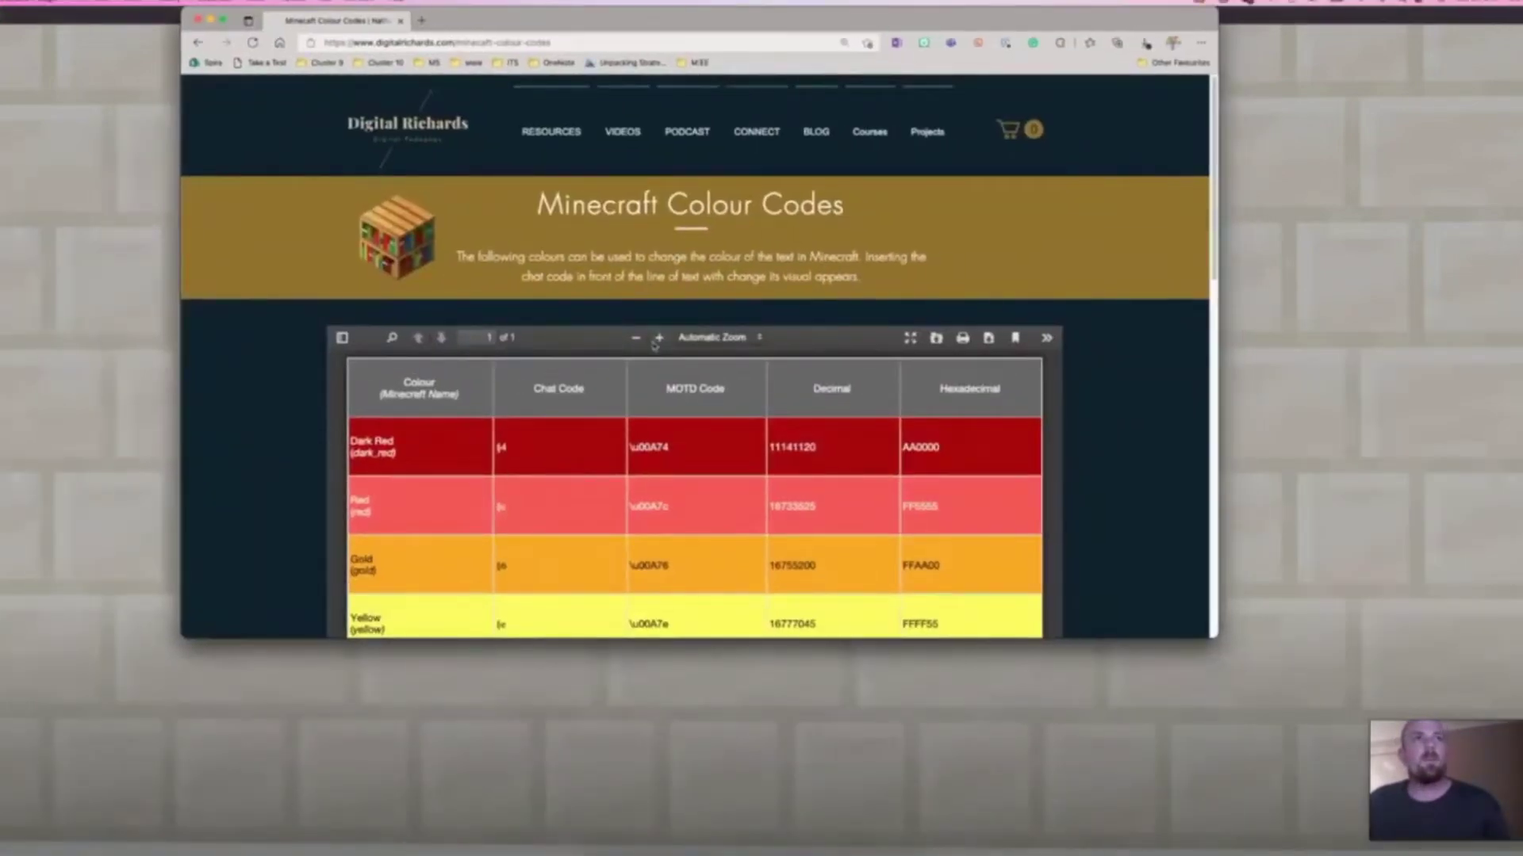
# Copy the Dark Red chat code §4 from the colour table and return to Minecraft.
pyautogui.scroll(-15, 654, 342)
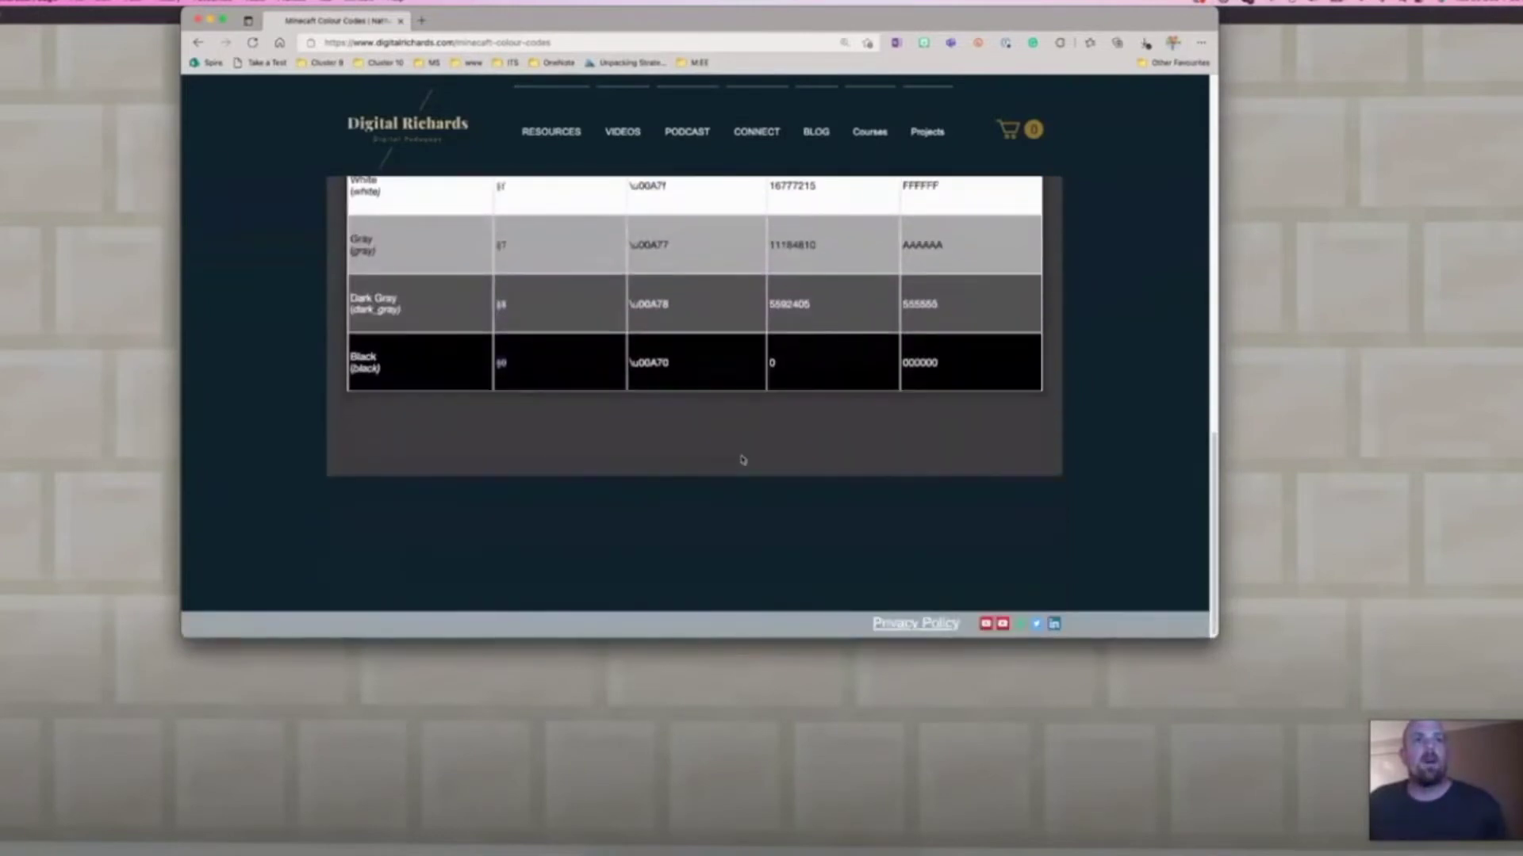
pyautogui.scroll(15, 742, 460)
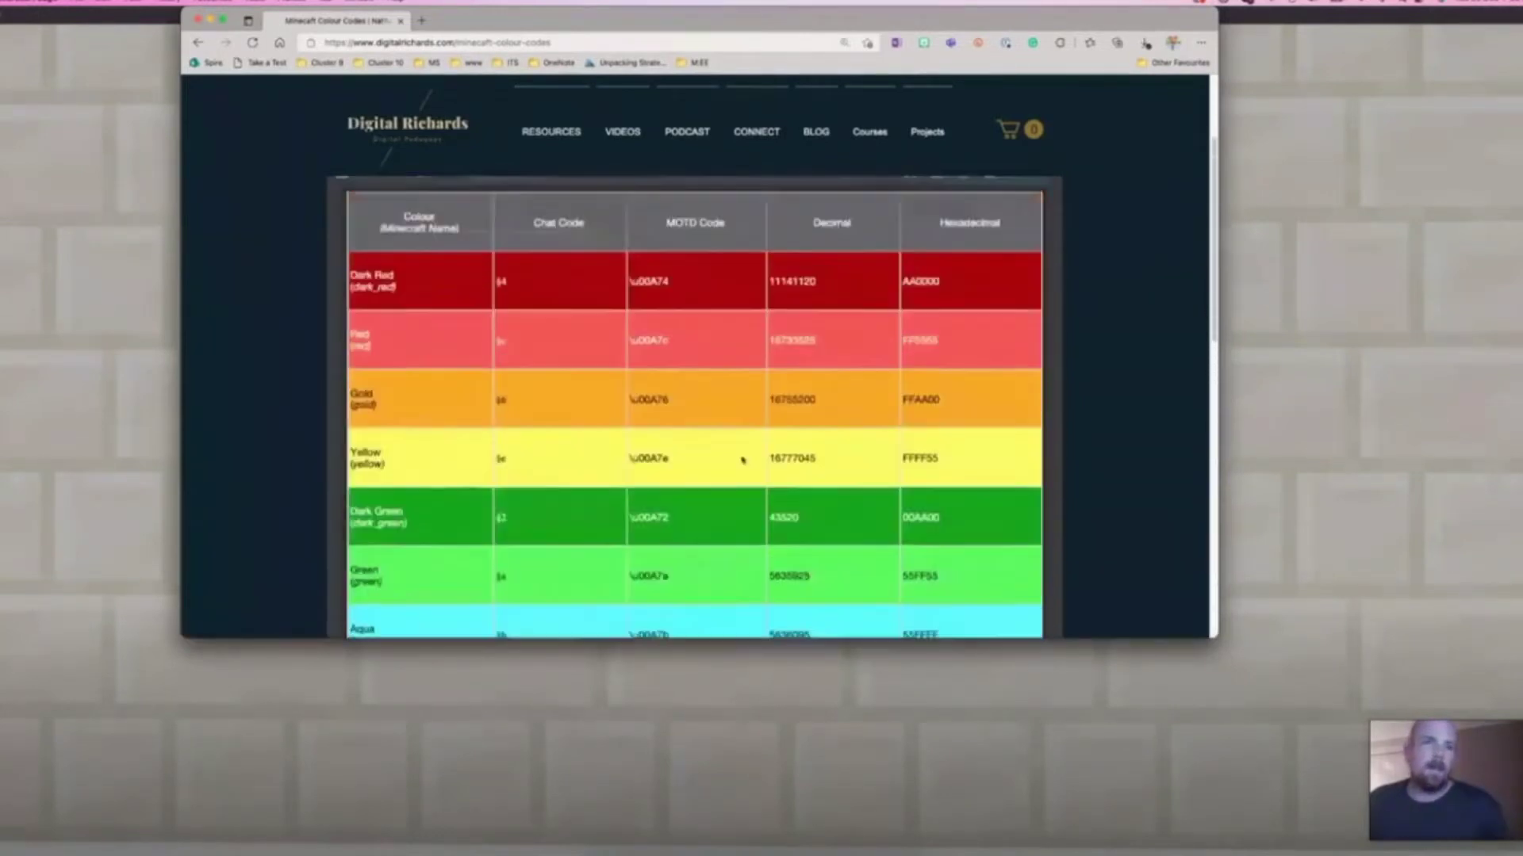
pyautogui.scroll(3, 742, 460)
pyautogui.scroll(-2, 643, 472)
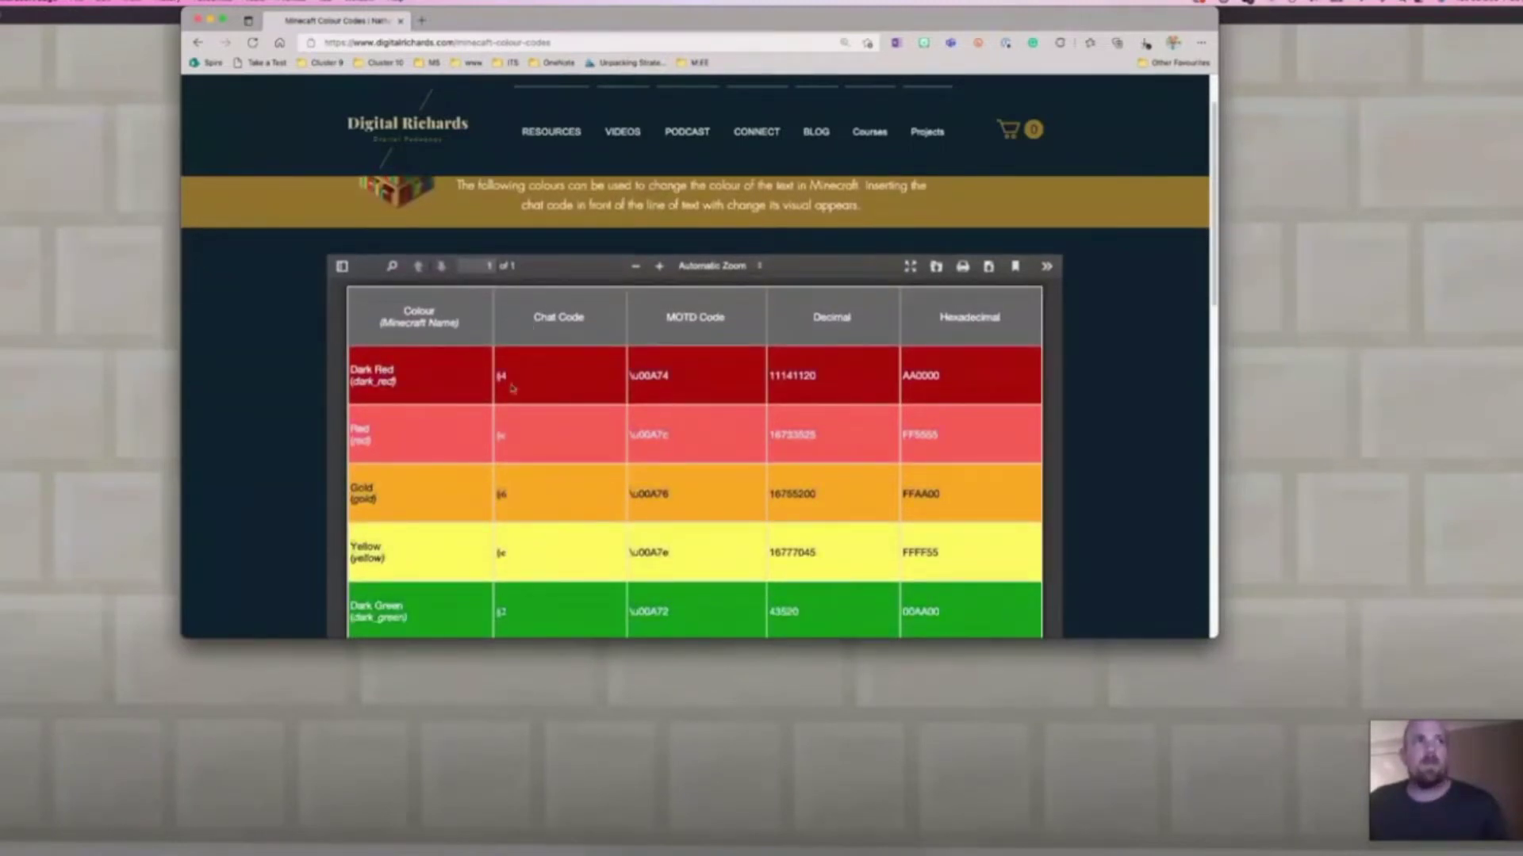
pyautogui.scroll(2, 512, 380)
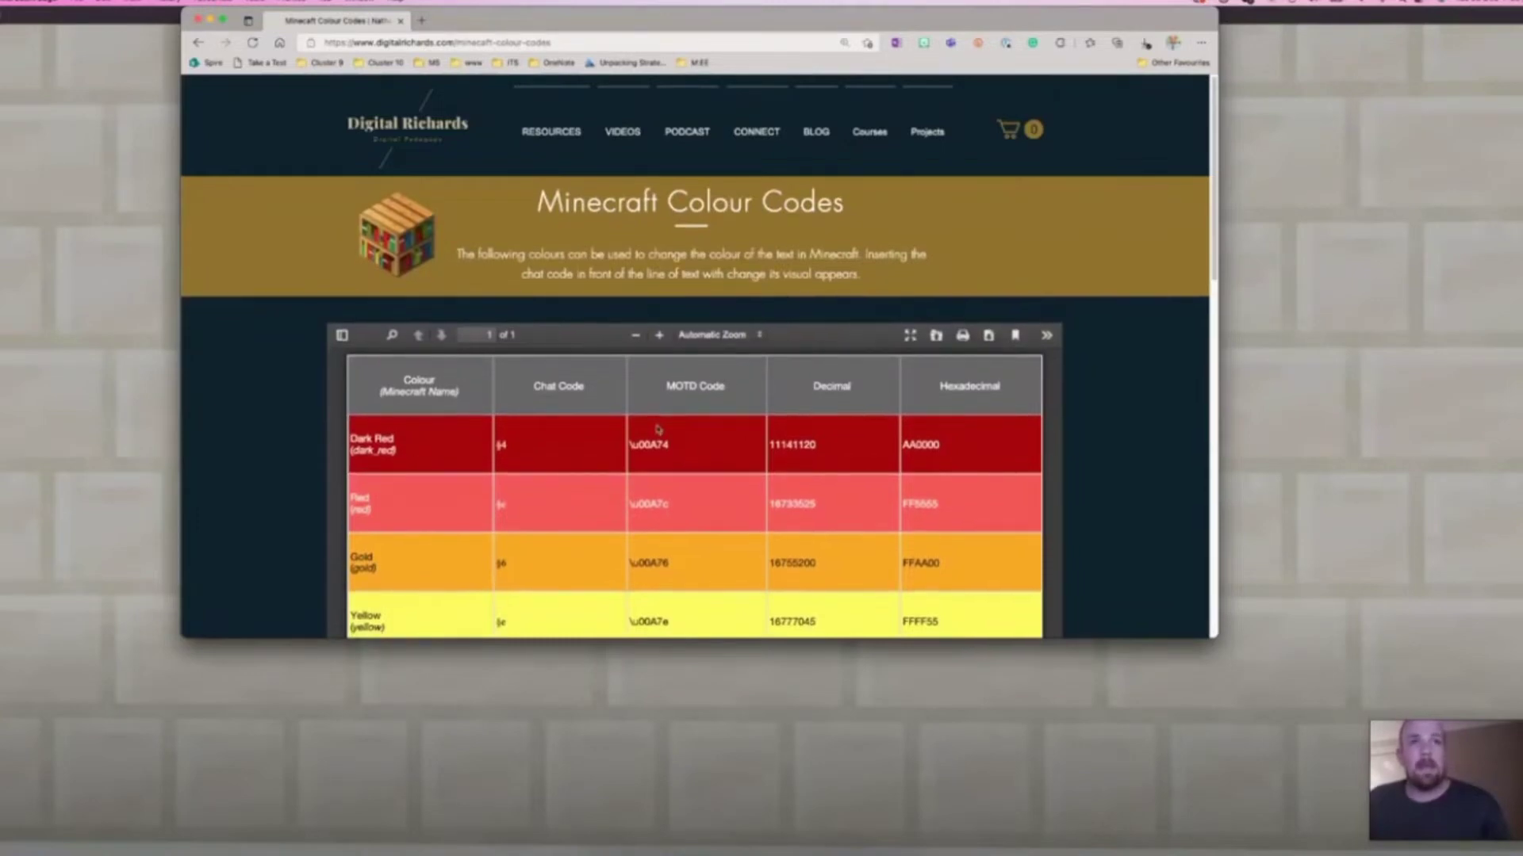
pyautogui.scroll(-5, 657, 431)
pyautogui.scroll(2, 658, 428)
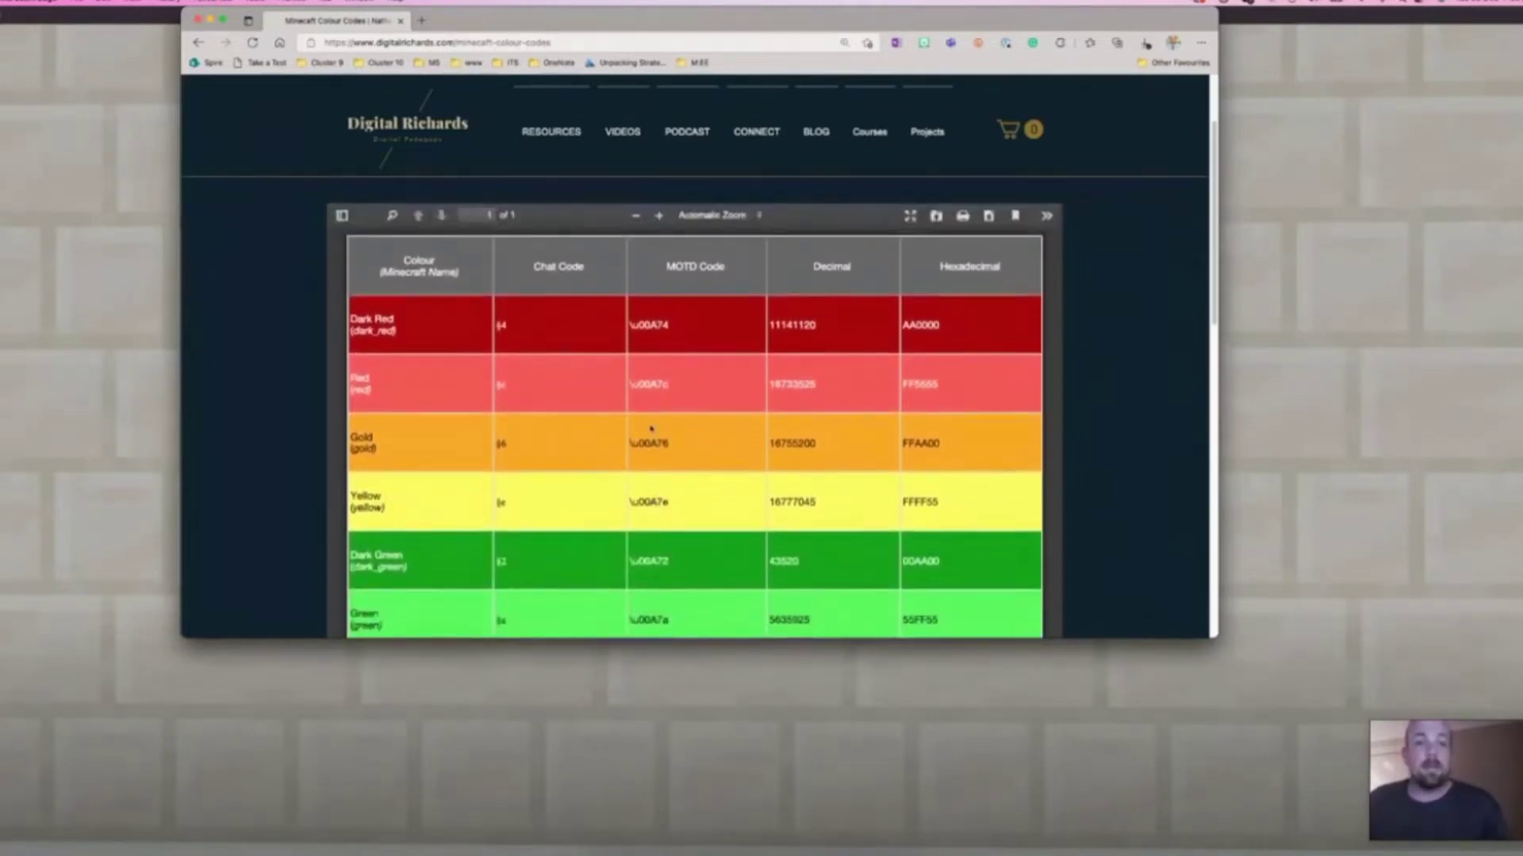
pyautogui.rightClick(504, 328)
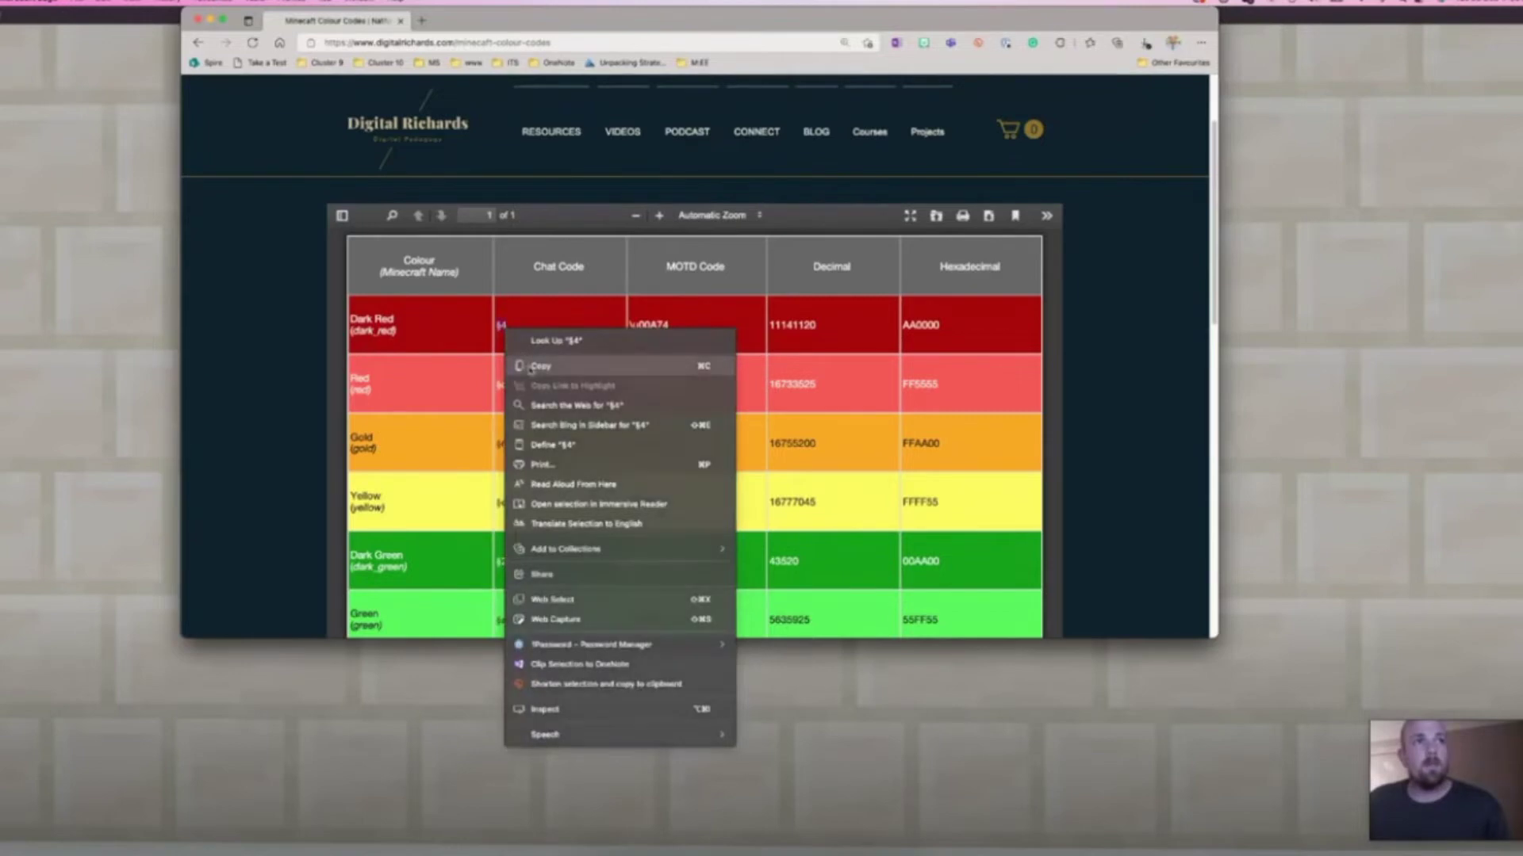
pyautogui.click(541, 366)
pyautogui.click(1392, 434)
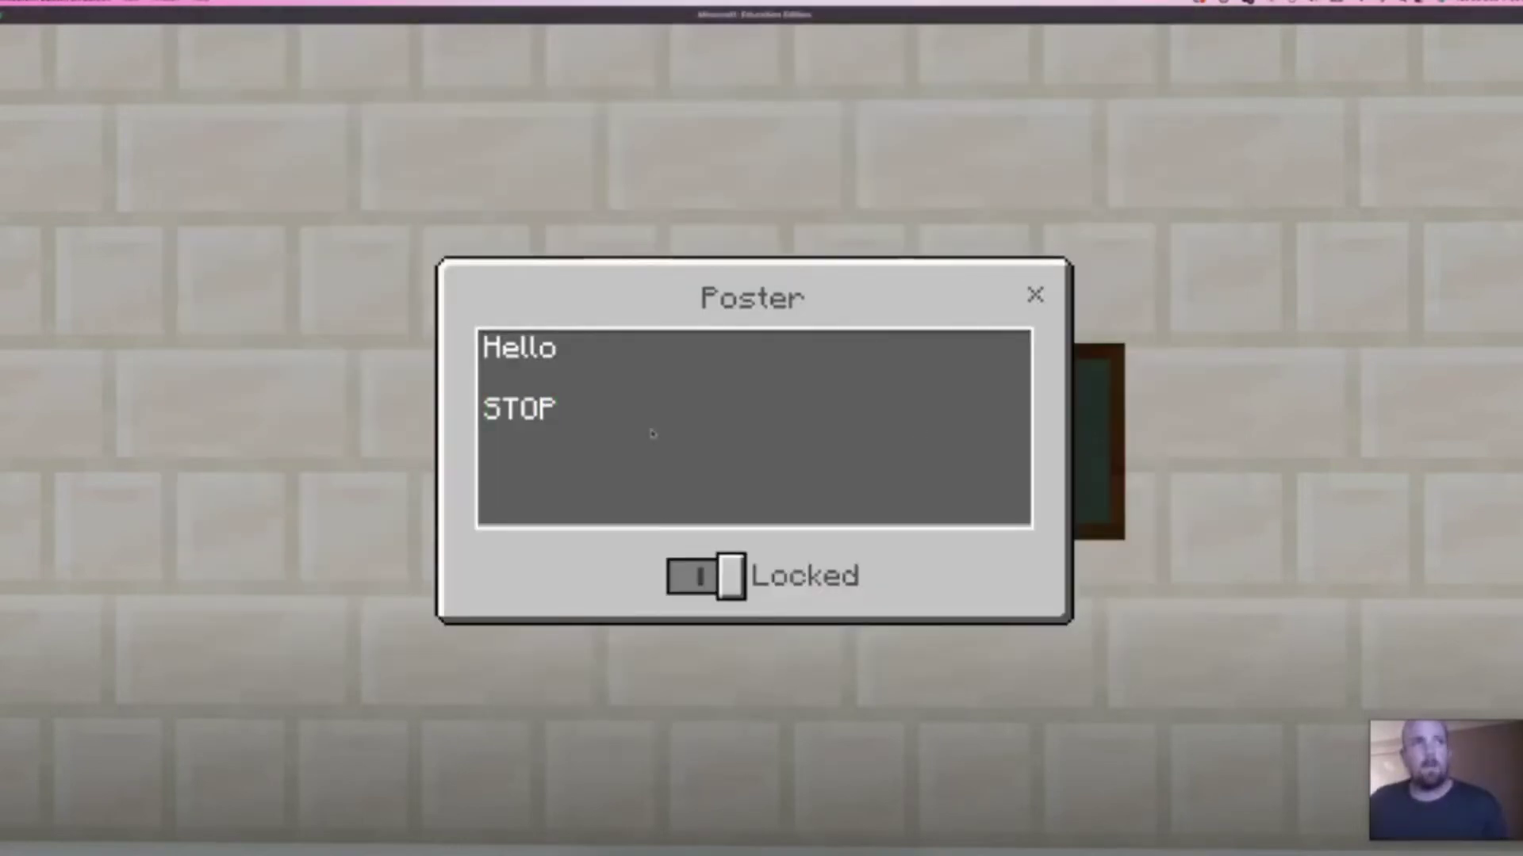
# Paste §4 before 'STOP' so it shows dark red, and close the Poster editor.
pyautogui.hotkey('ctrl', 'v')
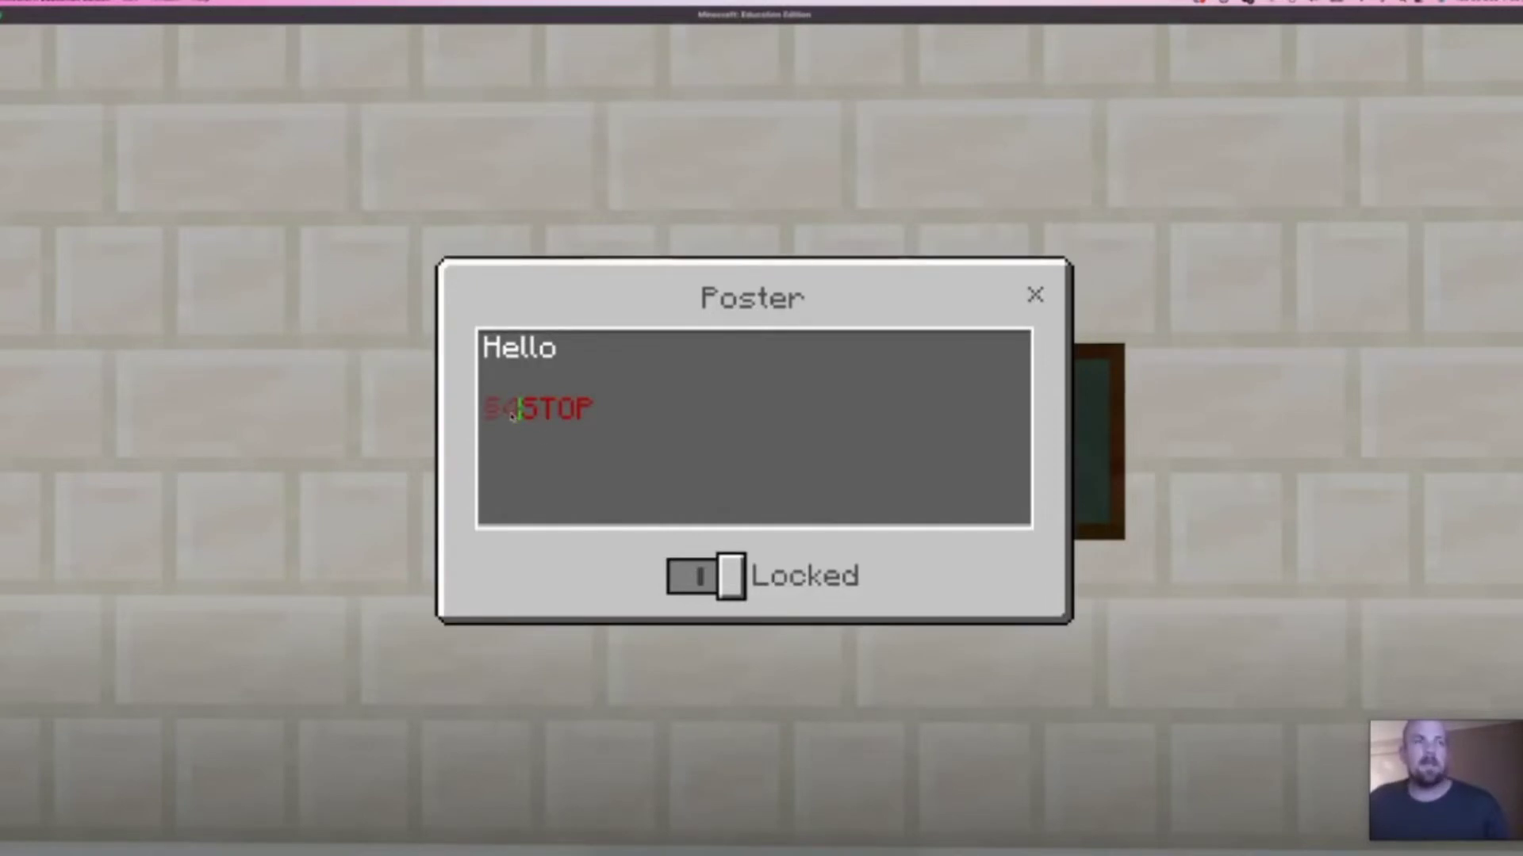
pyautogui.click(1035, 296)
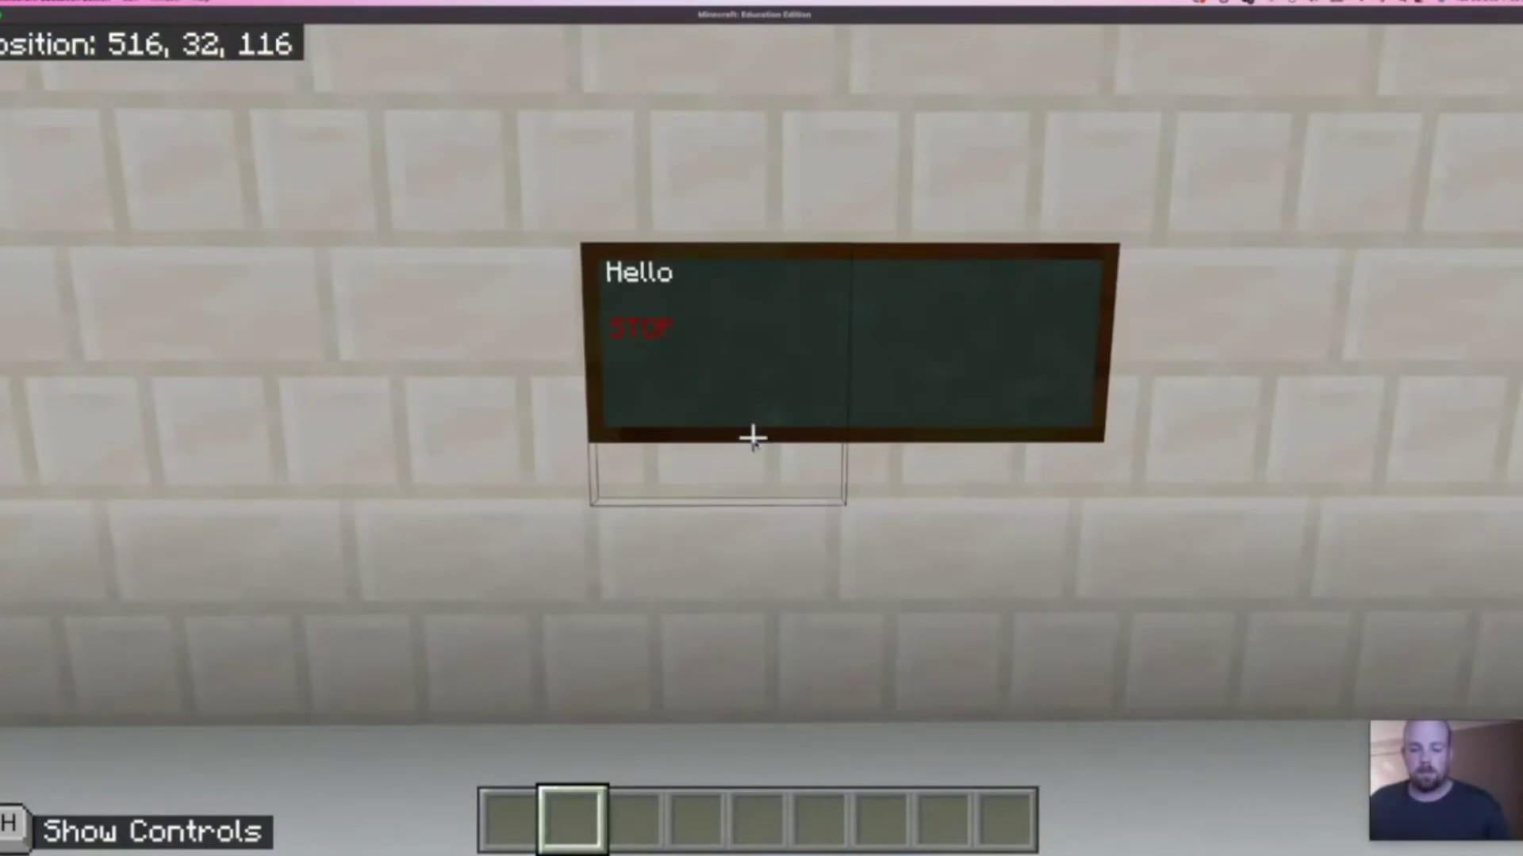
# Walk away from the poster wall over to the NPC.
pyautogui.press('s')
pyautogui.press('w')
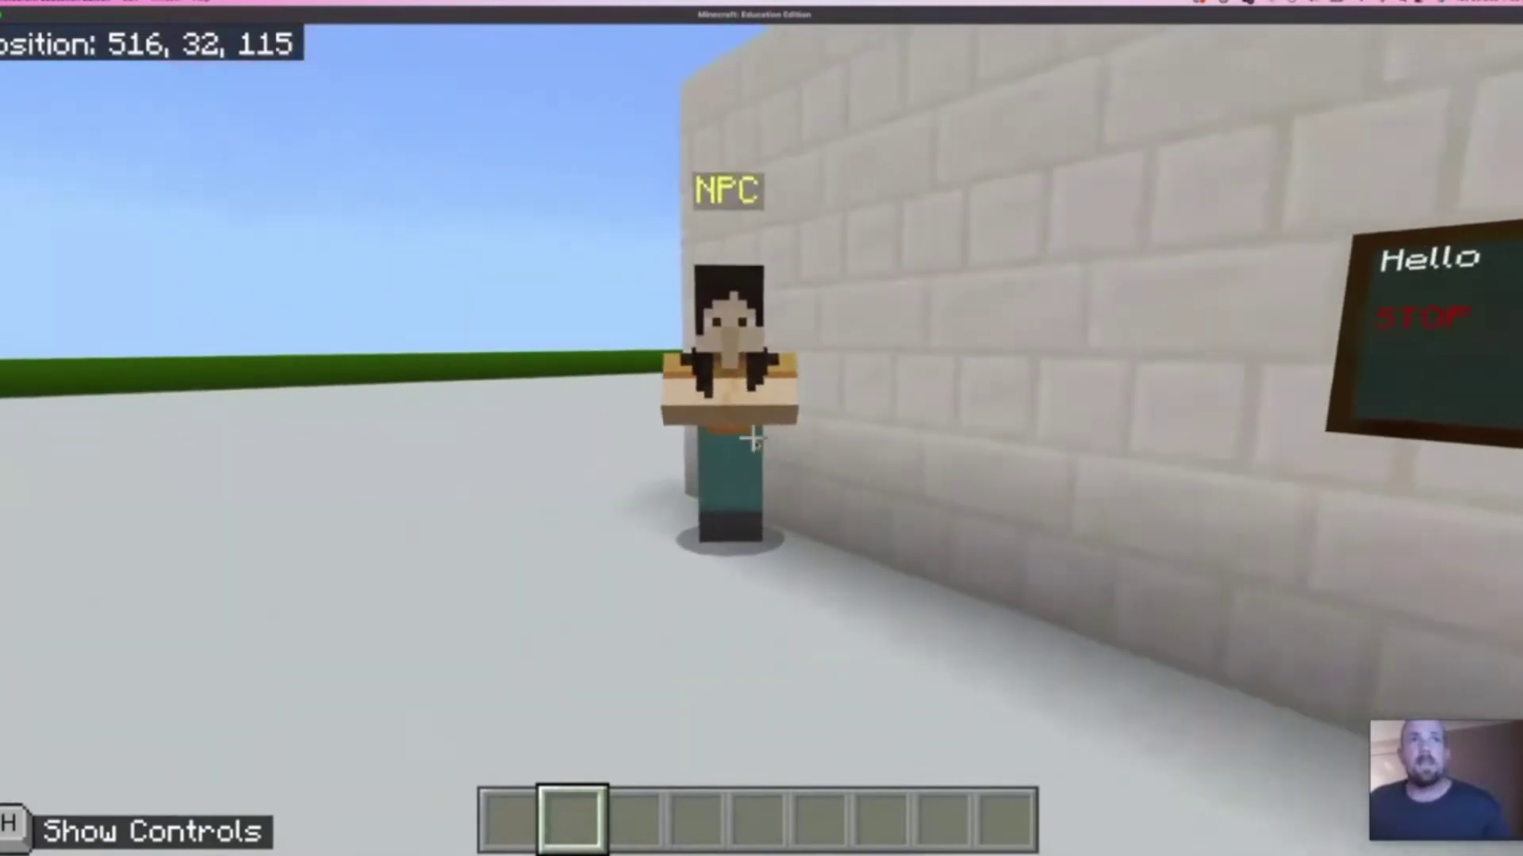
pyautogui.press('w')
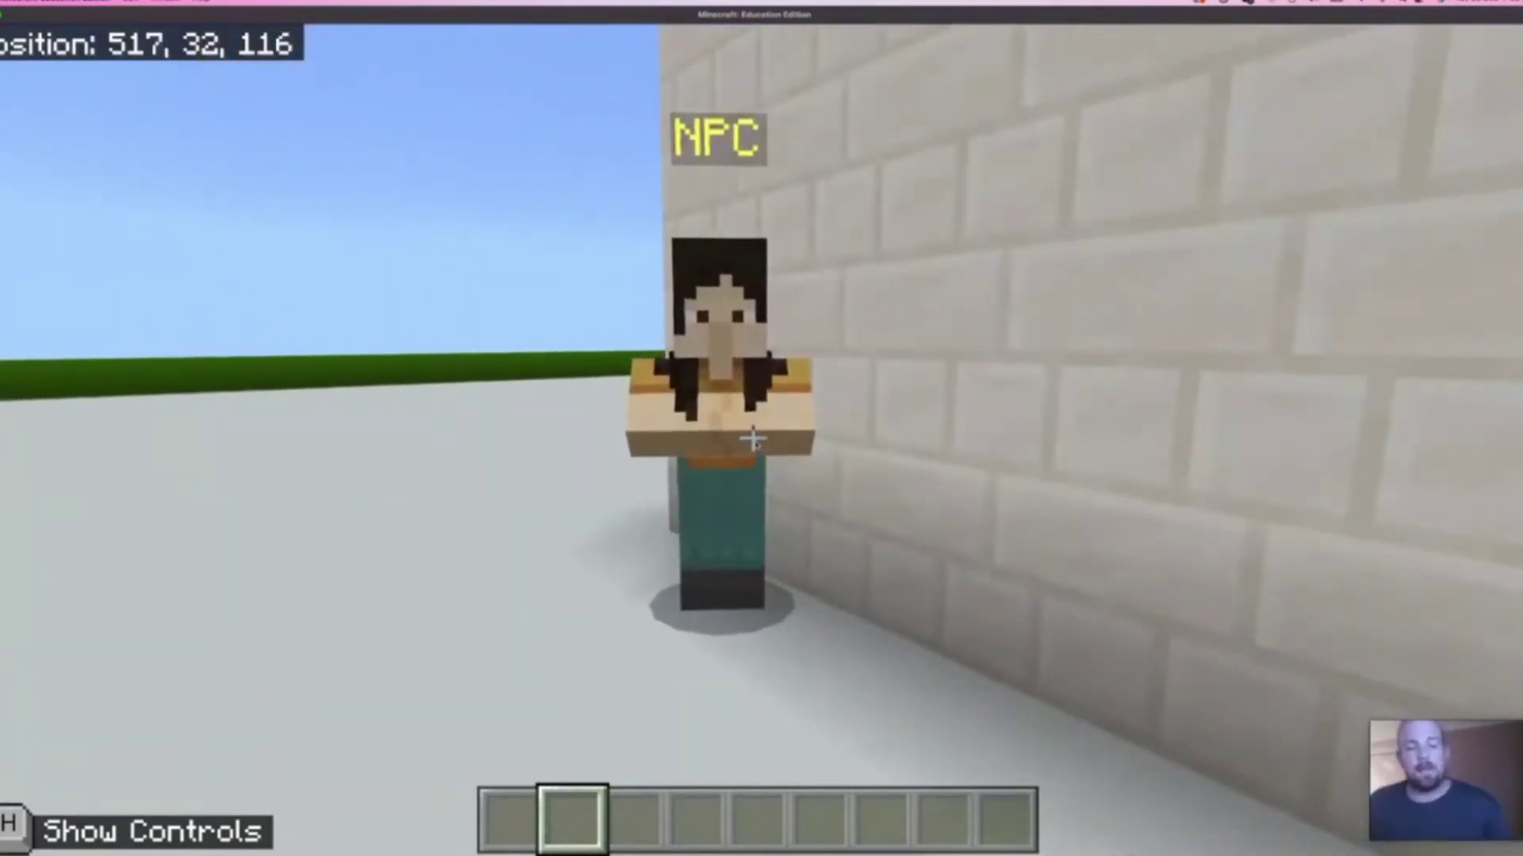
pyautogui.press('w')
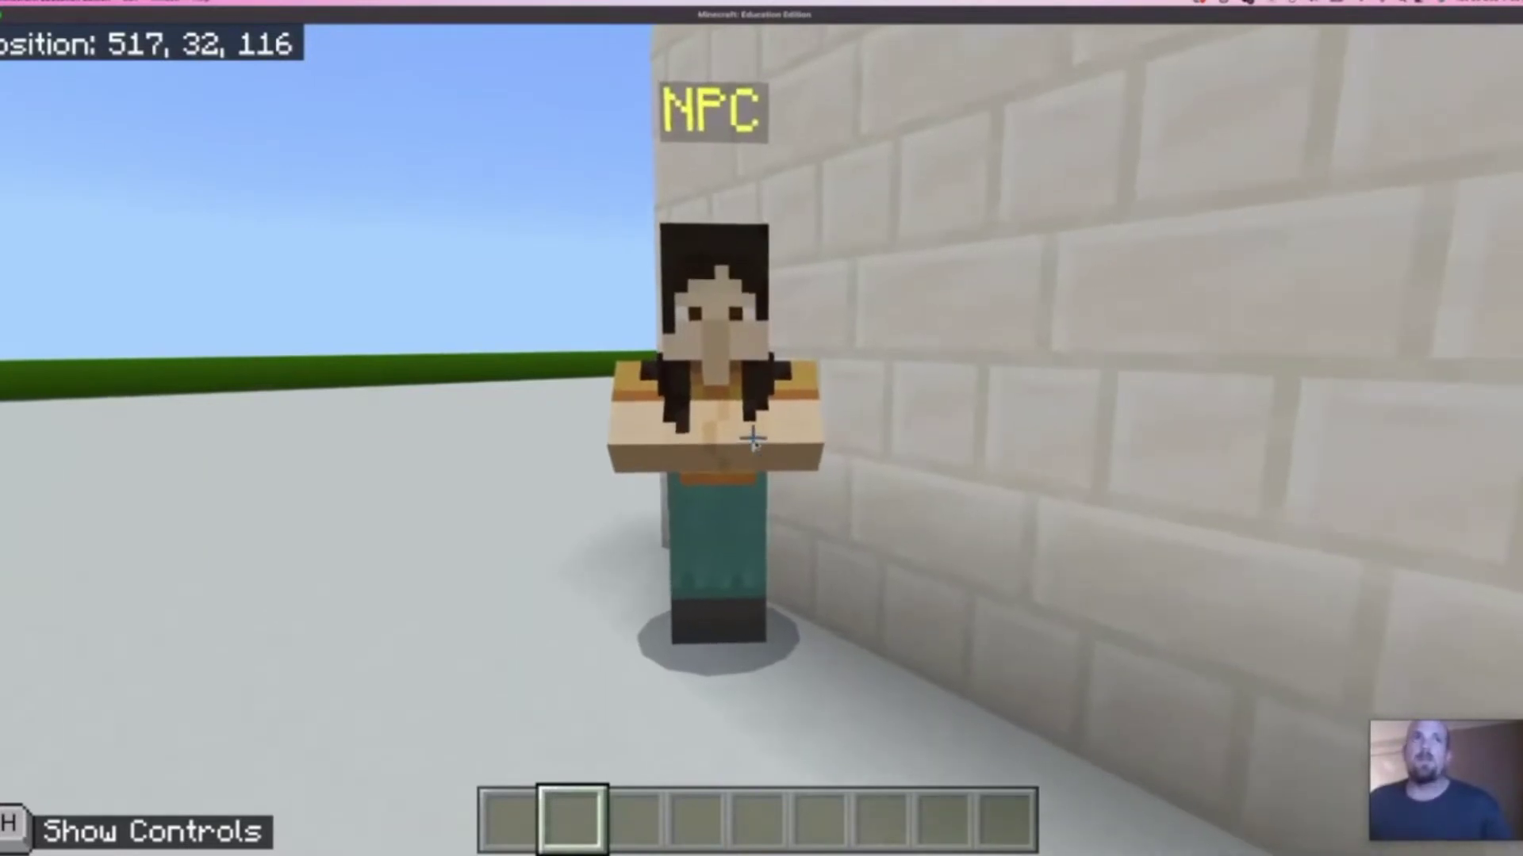
pyautogui.press('w')
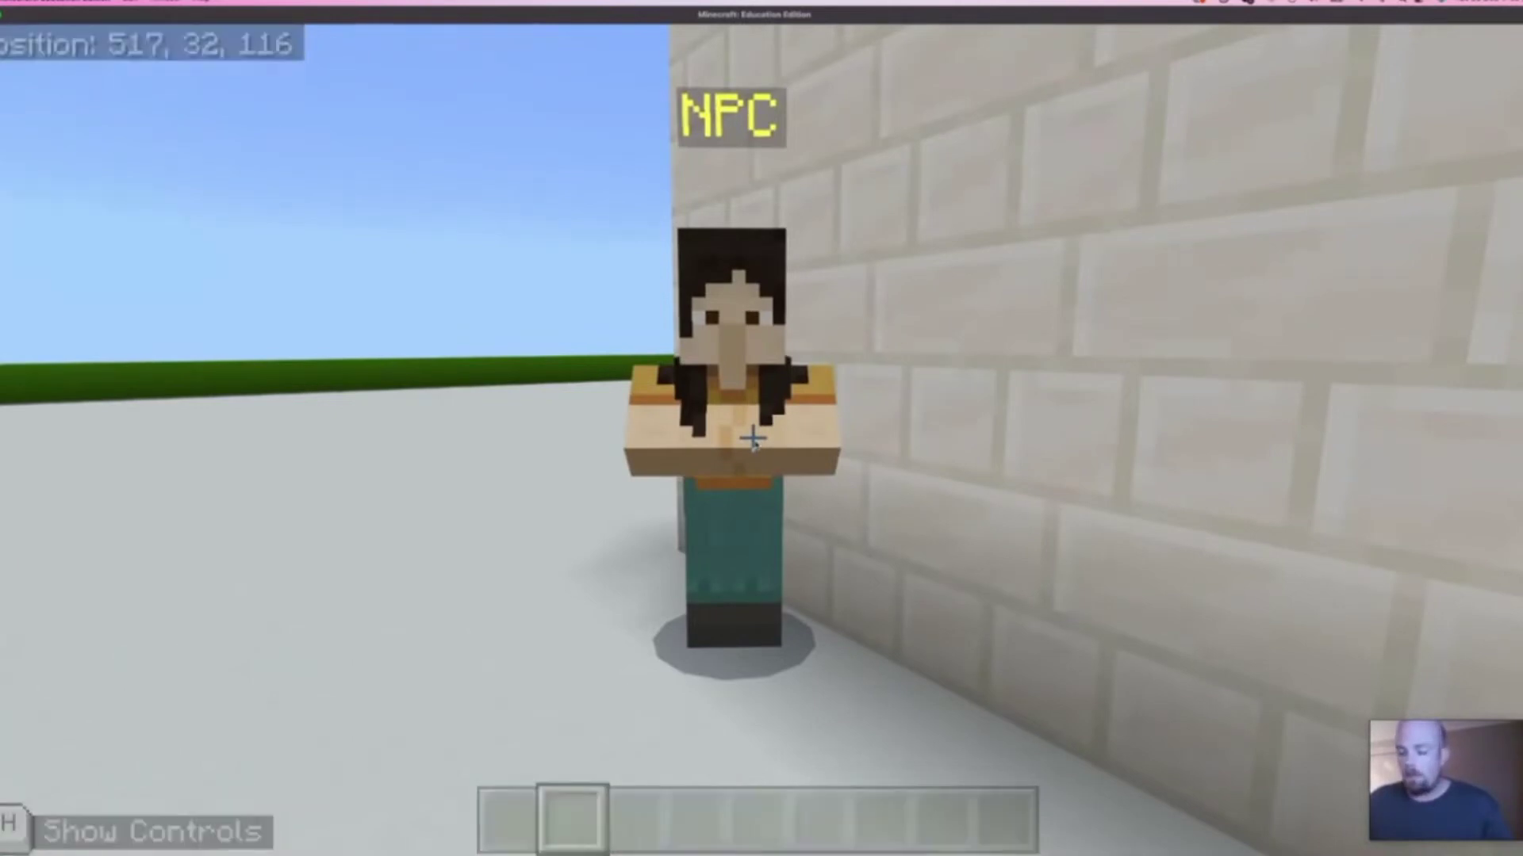
# Enable World Builder with the /wb command and open the NPC's settings editor.
pyautogui.press('t')
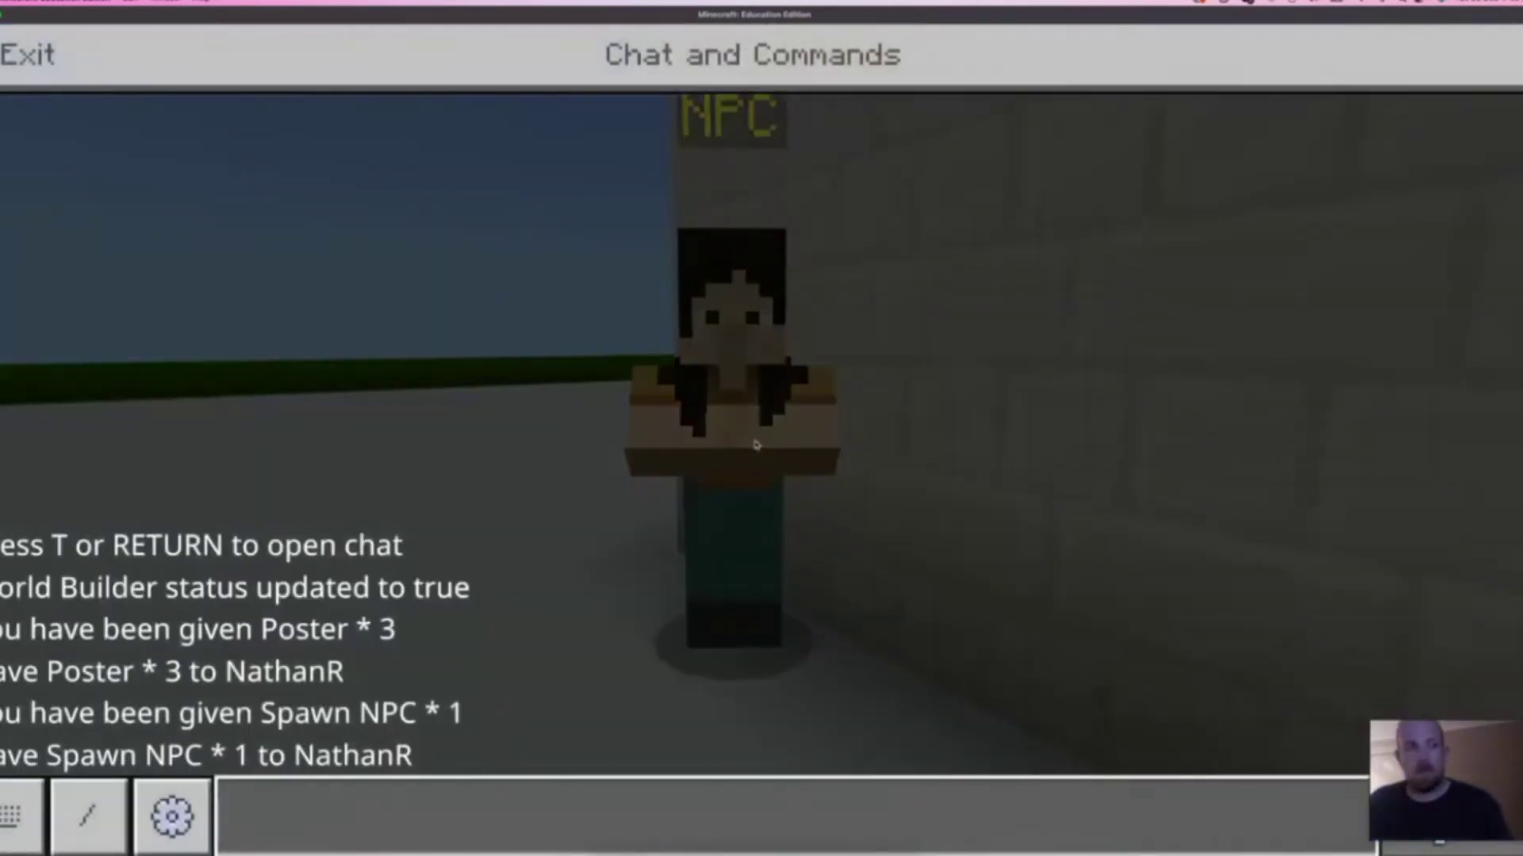
pyautogui.write('/wb')
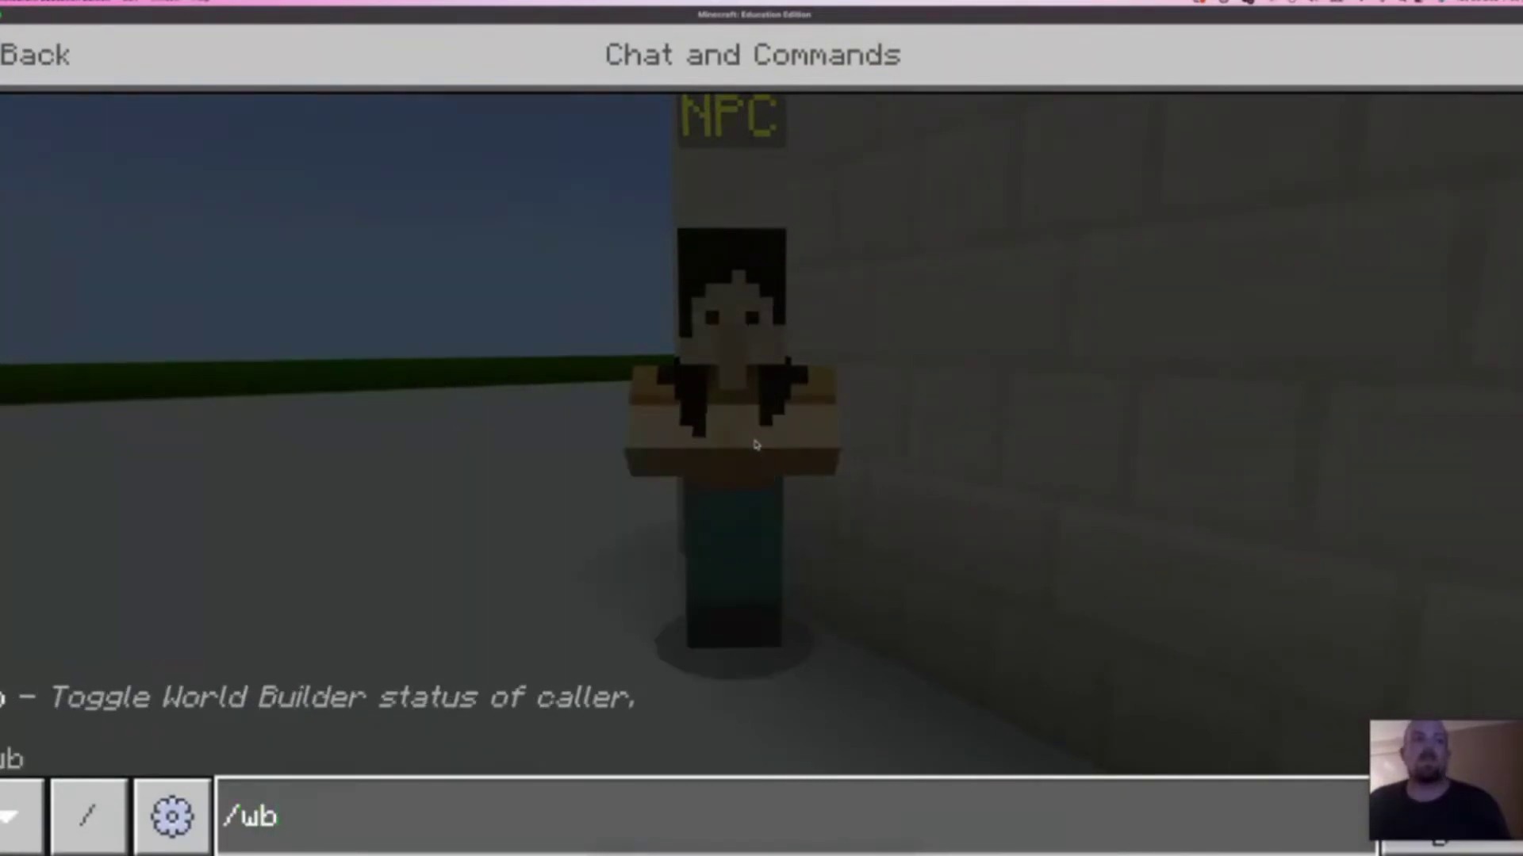
pyautogui.press('Return')
pyautogui.rightClick(756, 446)
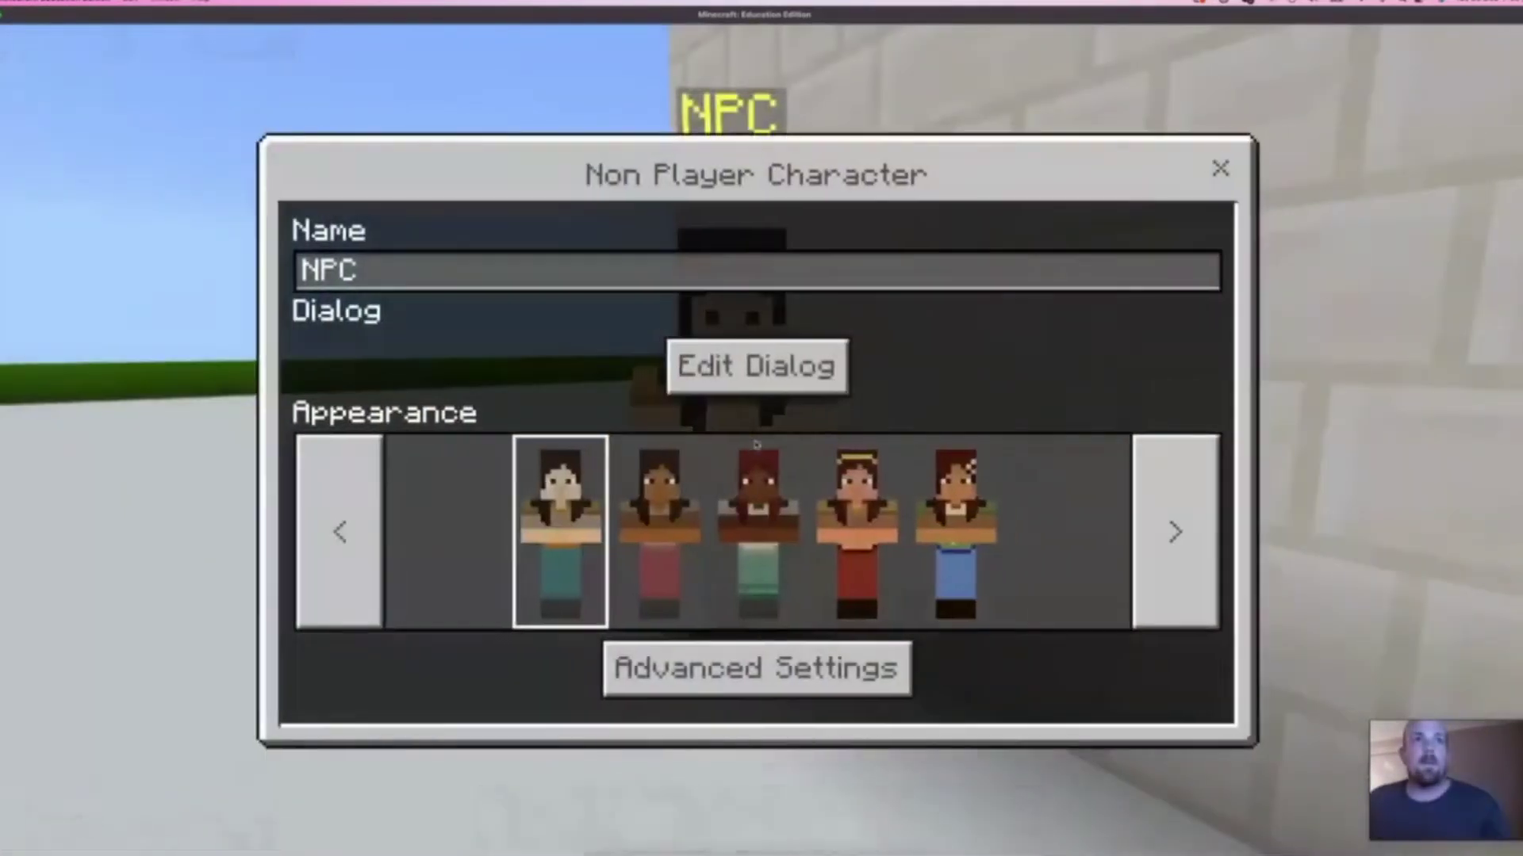
# Set the NPC's dialog text to 'Swim to the other side of the lake'.
pyautogui.click(721, 381)
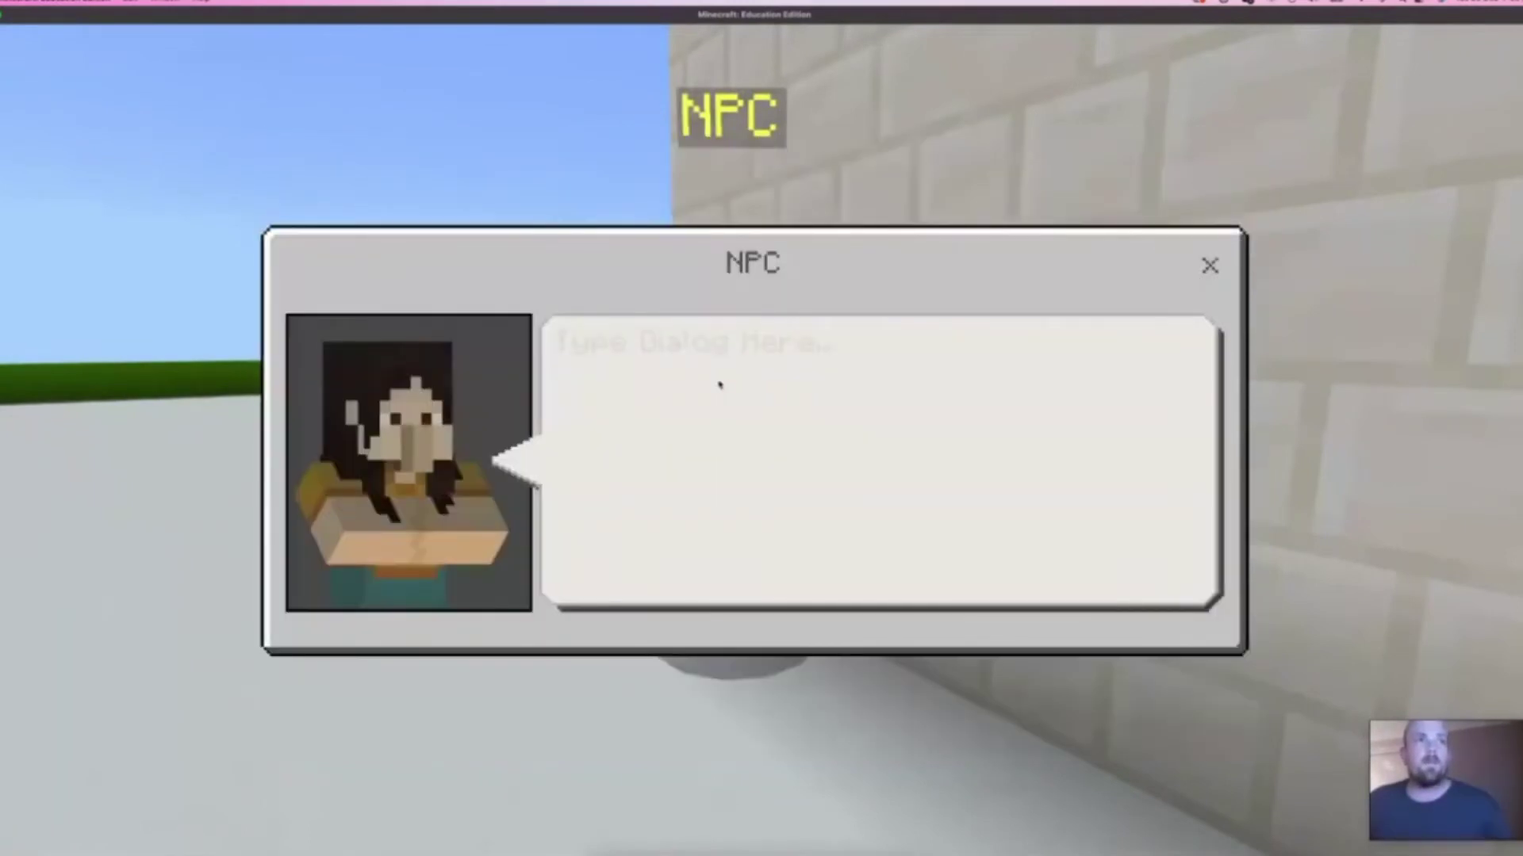
pyautogui.click(728, 363)
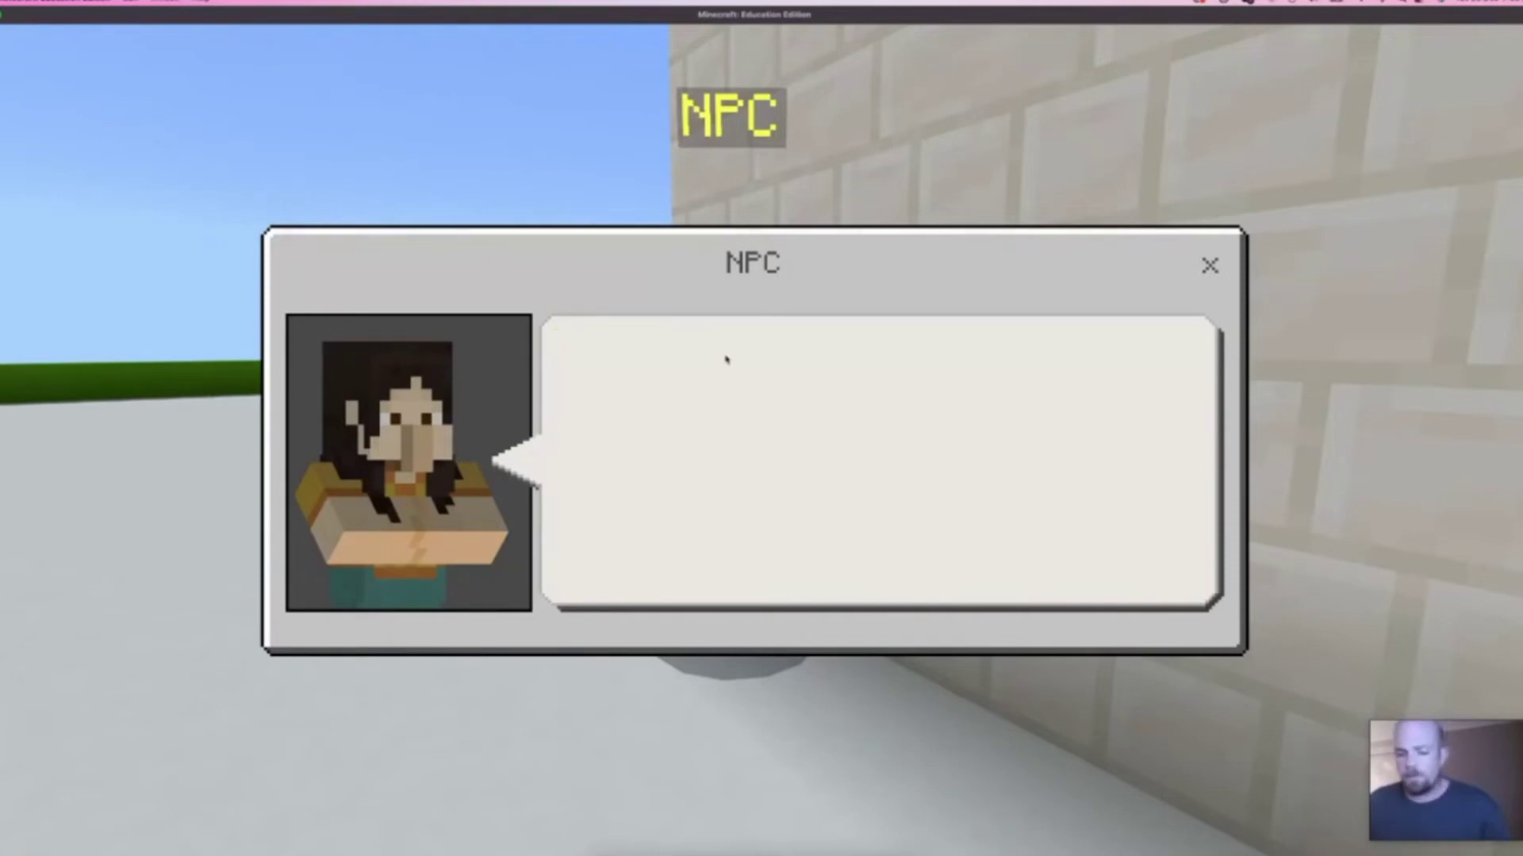
pyautogui.write('SW')
pyautogui.press('BackSpace')
pyautogui.write('wim')
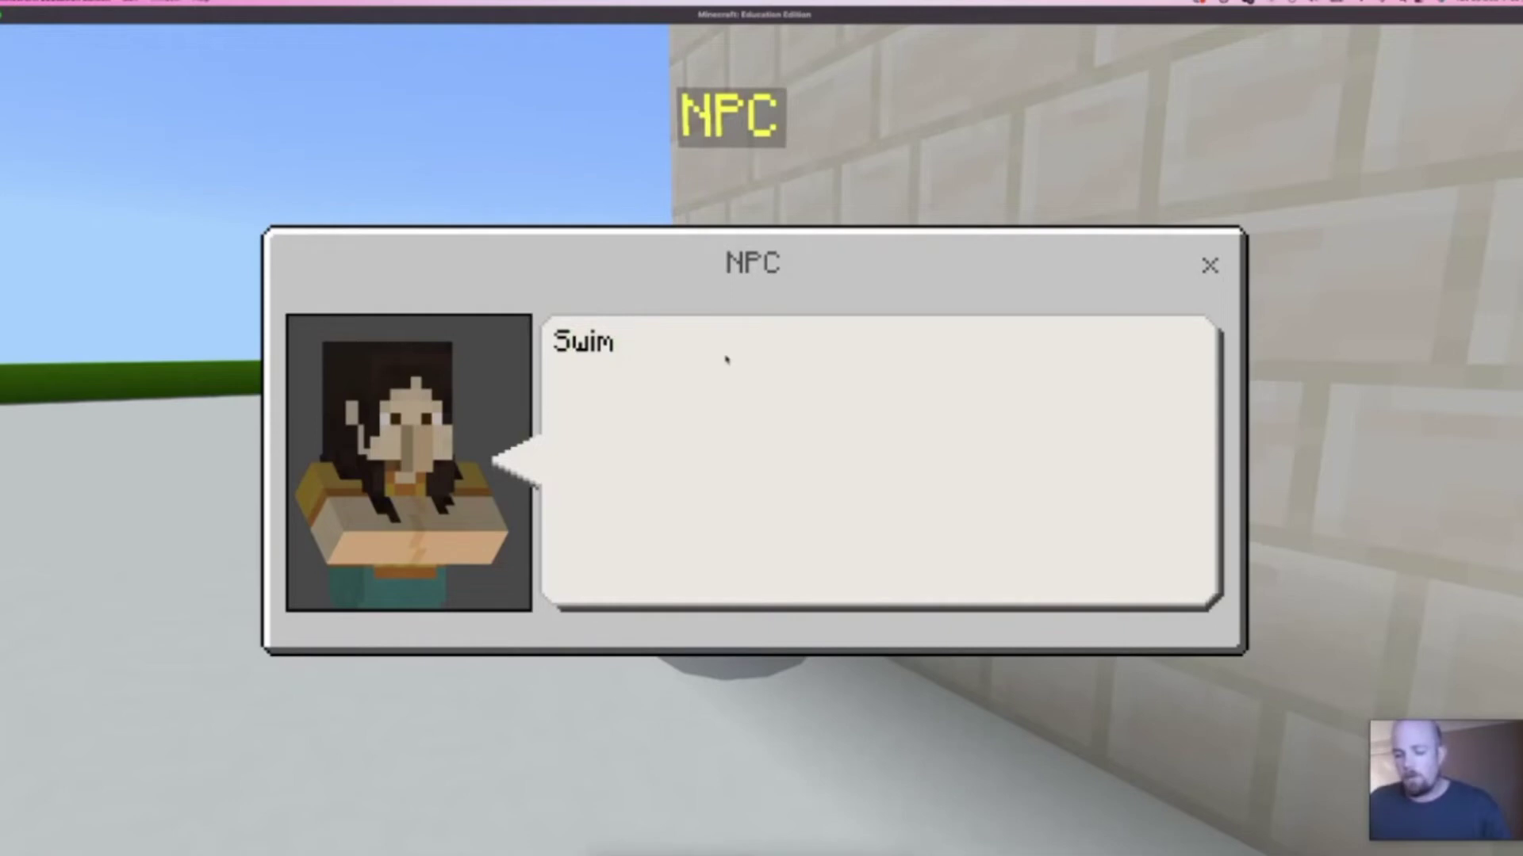
pyautogui.write(' to the other')
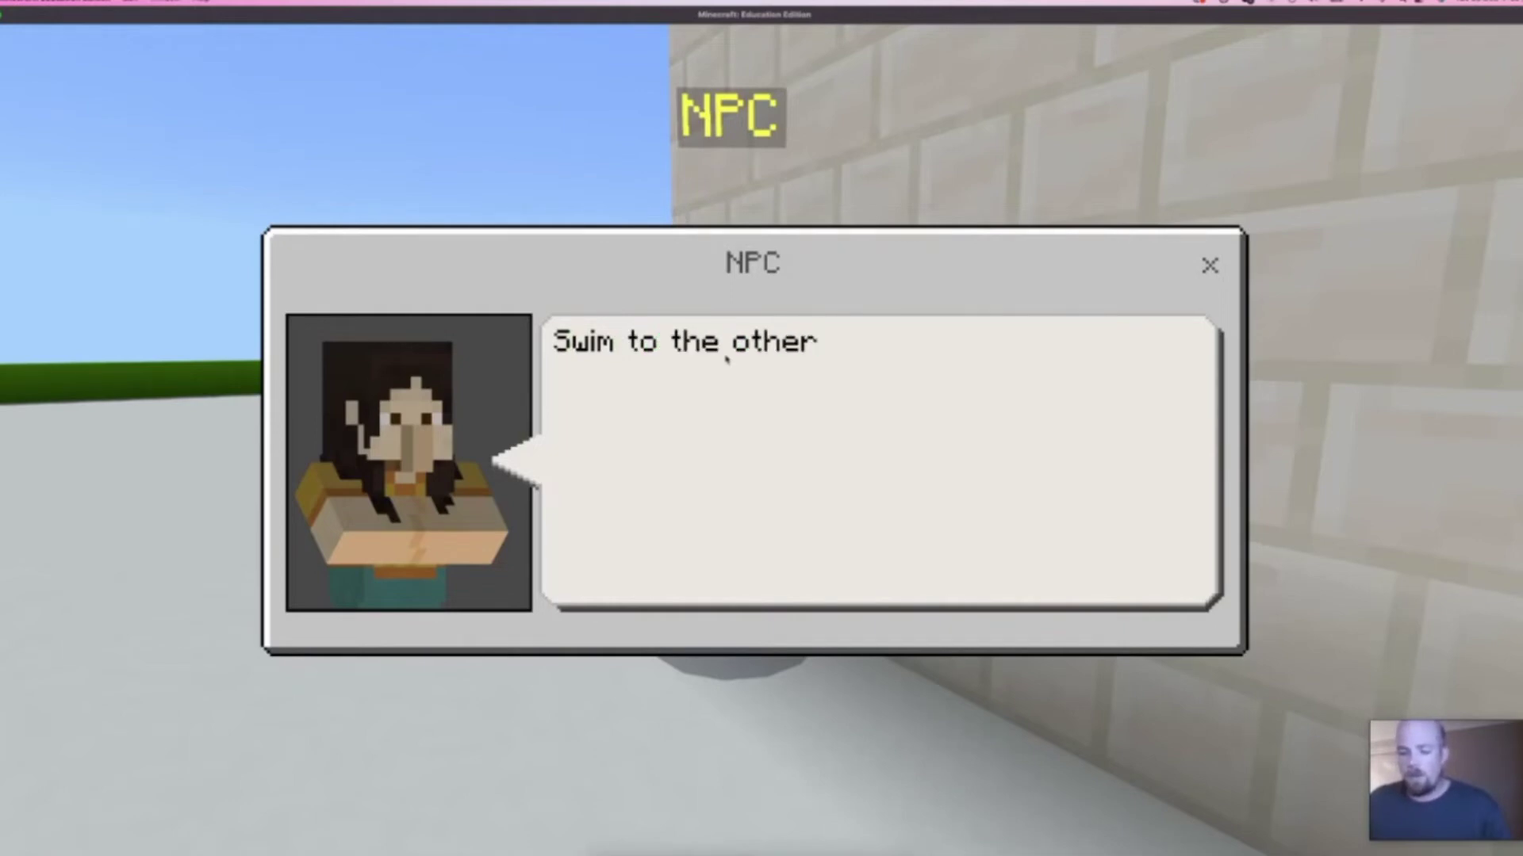
pyautogui.write(' side of the ')
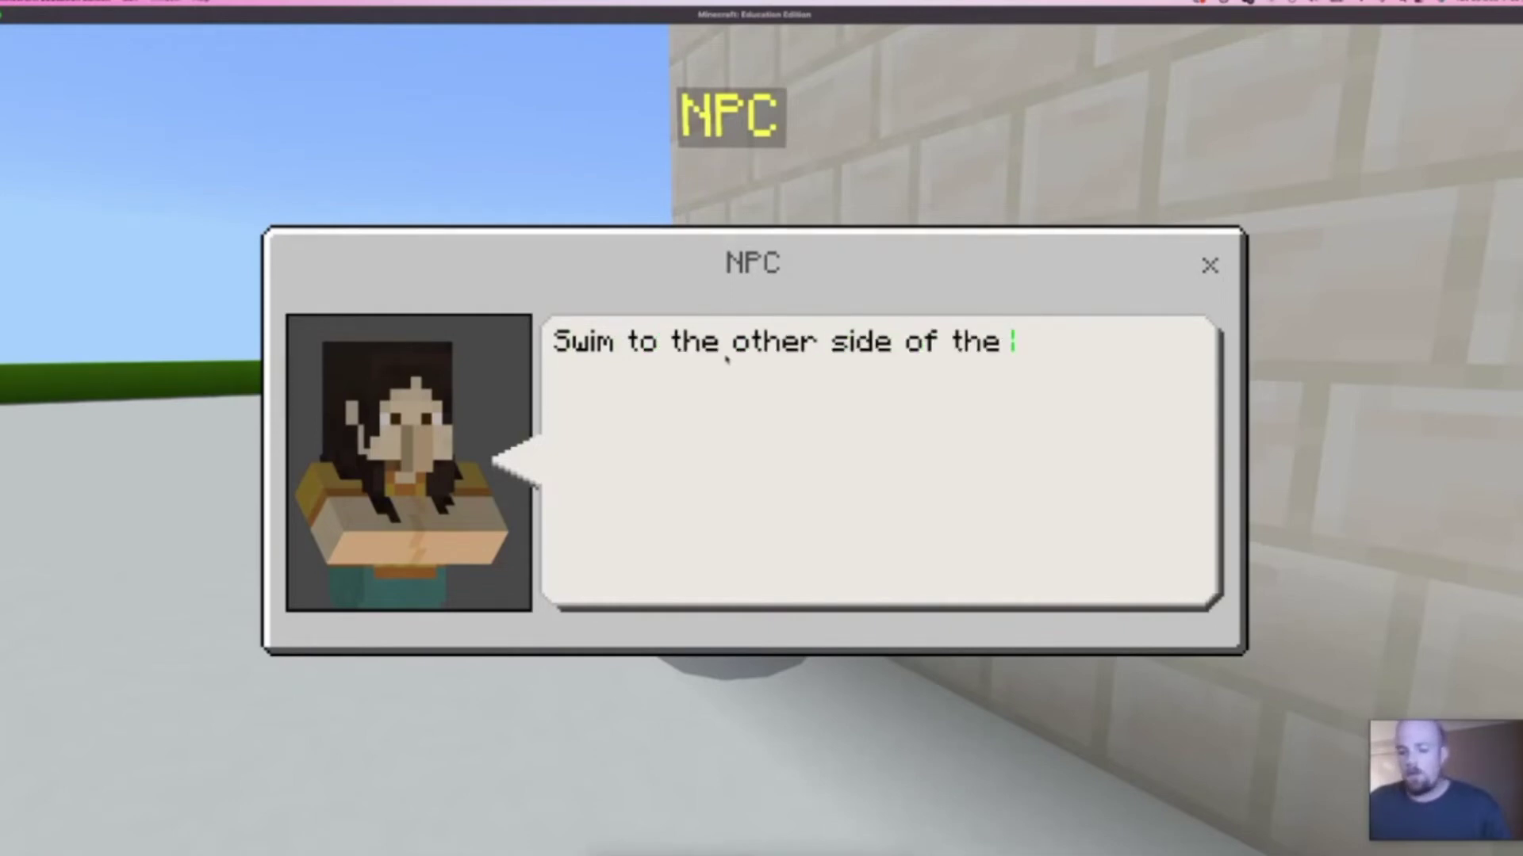
pyautogui.write('lake')
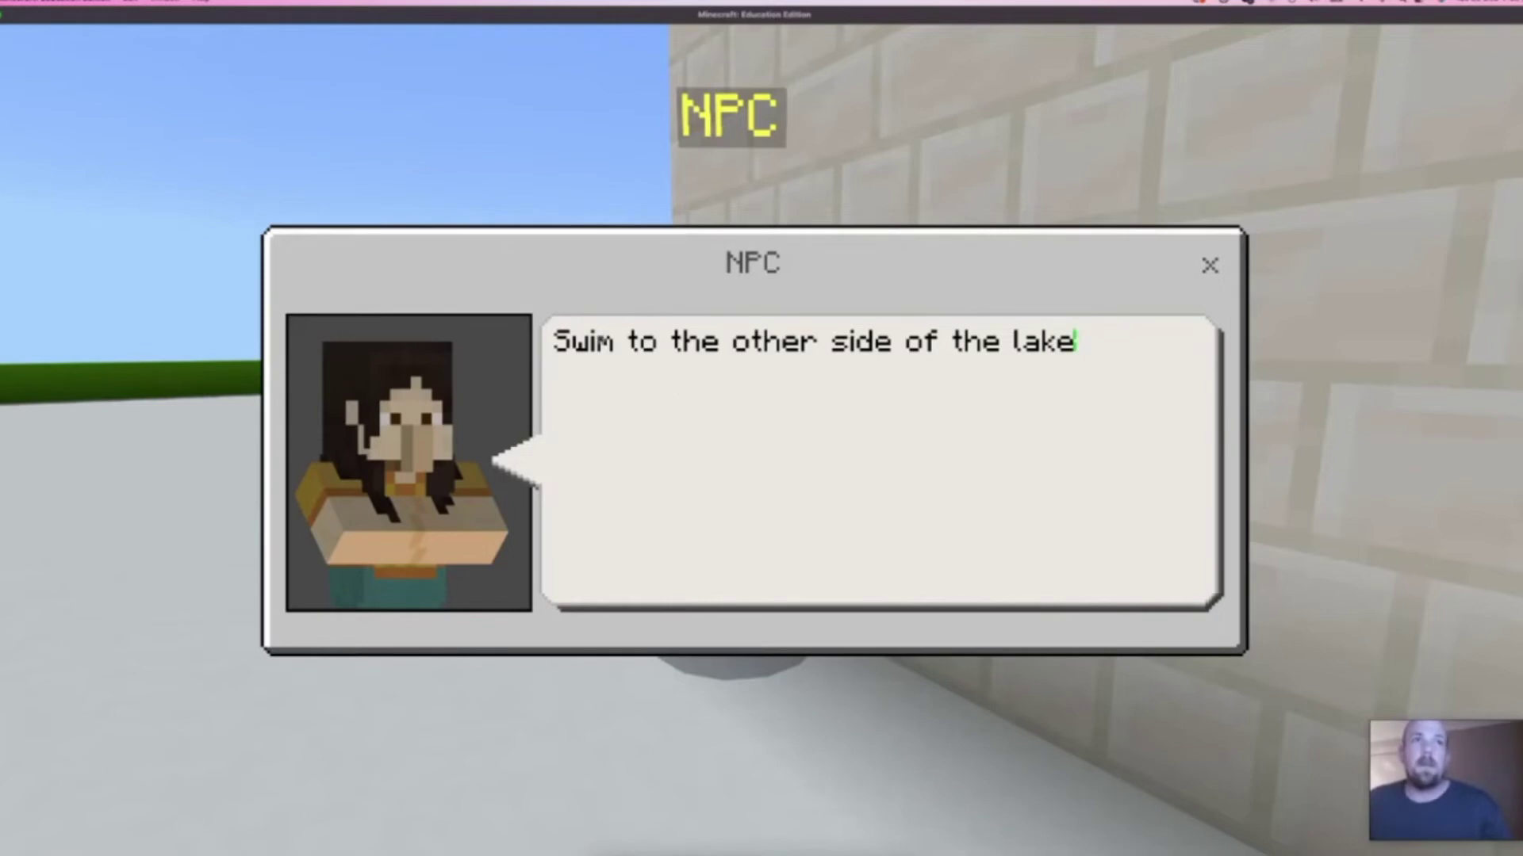
pyautogui.click(721, 347)
# Copy the Aqua chat code §b from the Minecraft colour-code table in Edge.
pyautogui.click(596, 840)
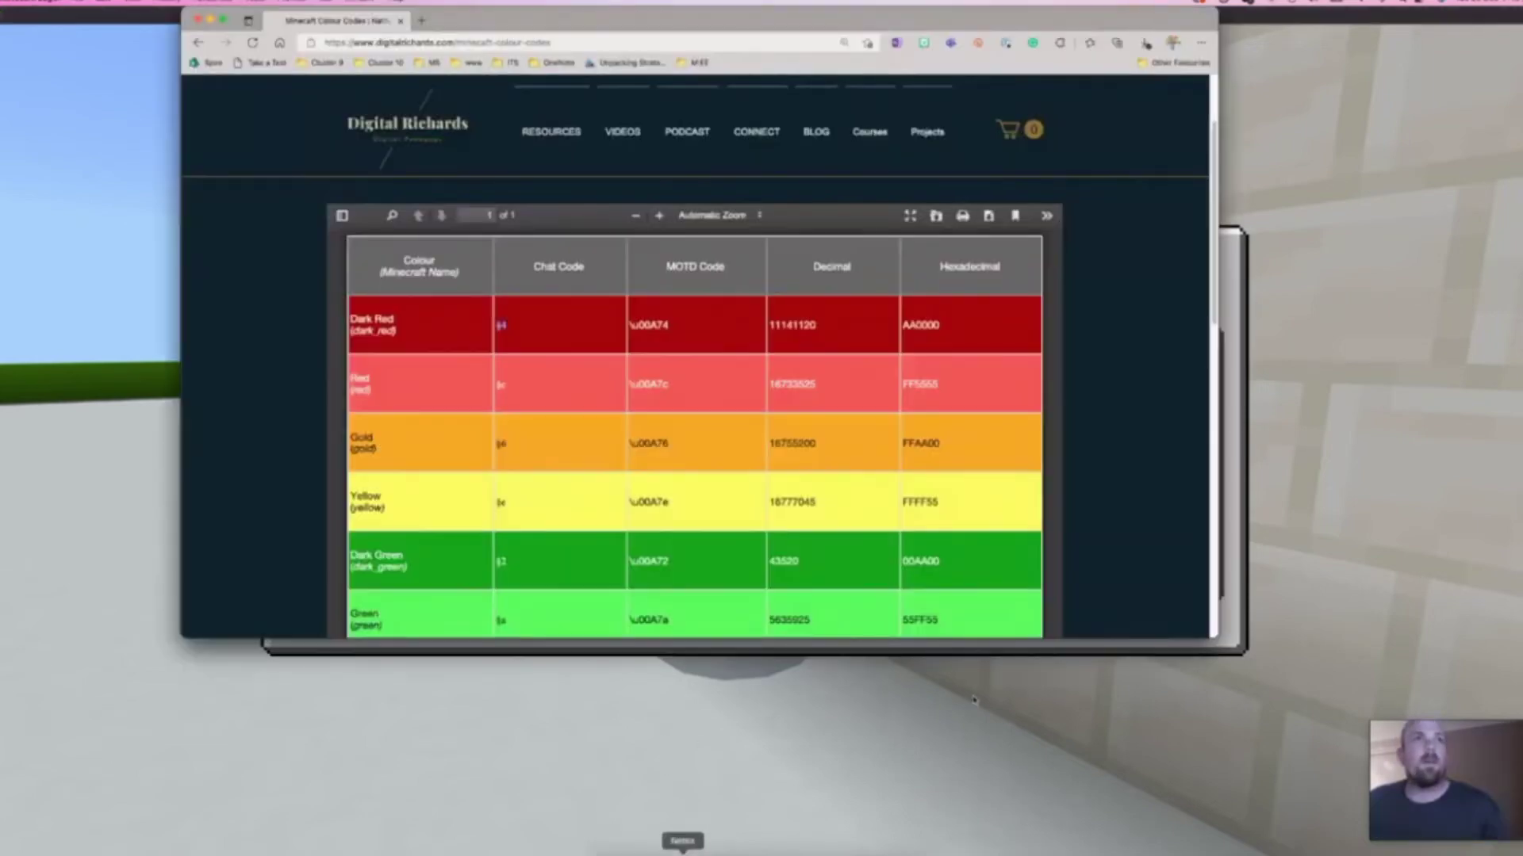
pyautogui.scroll(-10, 778, 409)
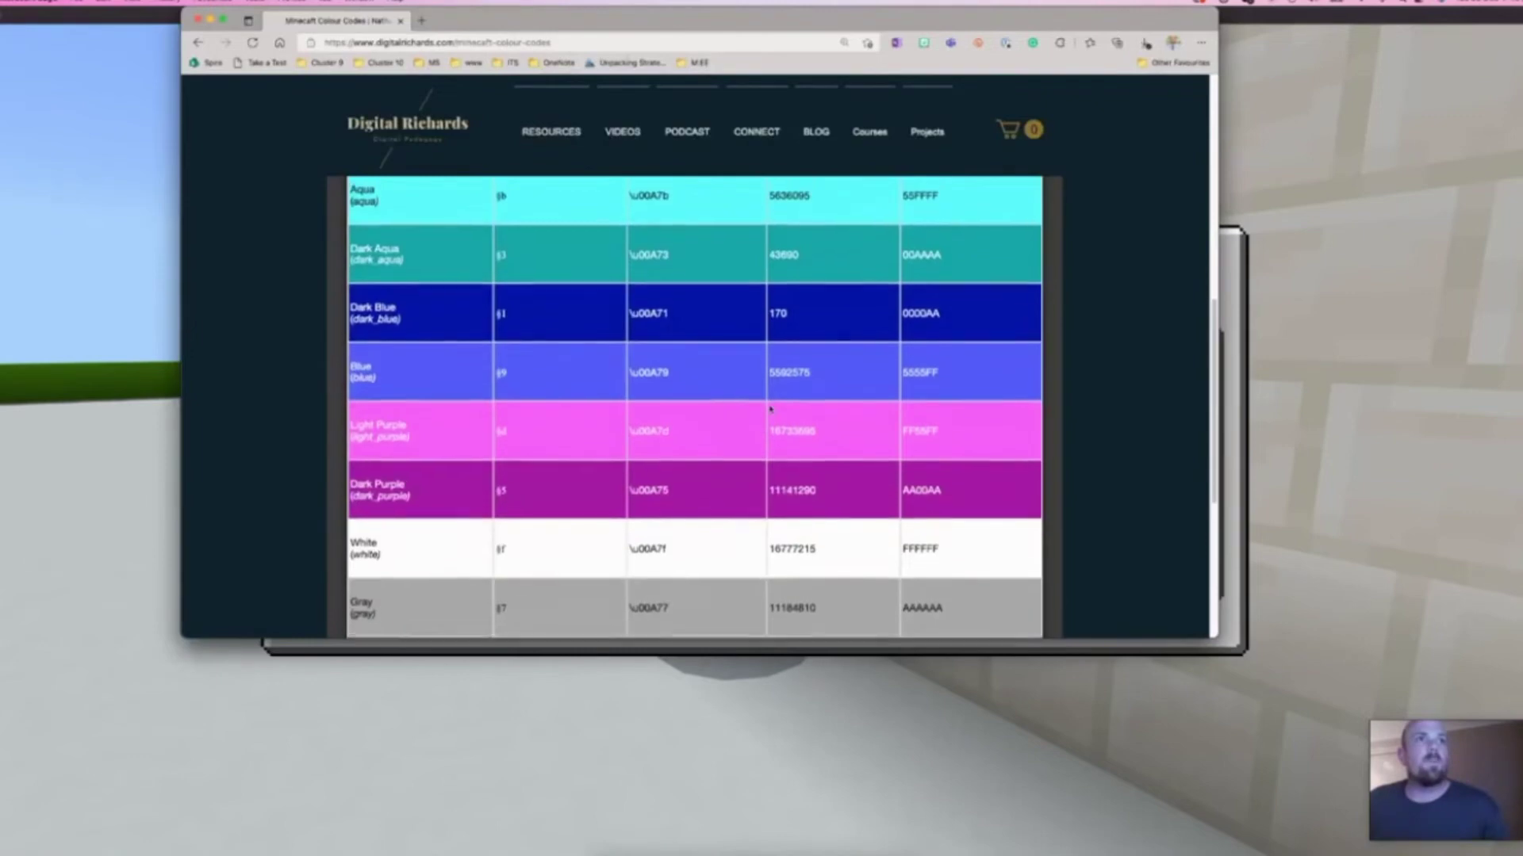
pyautogui.scroll(3, 770, 409)
pyautogui.scroll(-1, 507, 367)
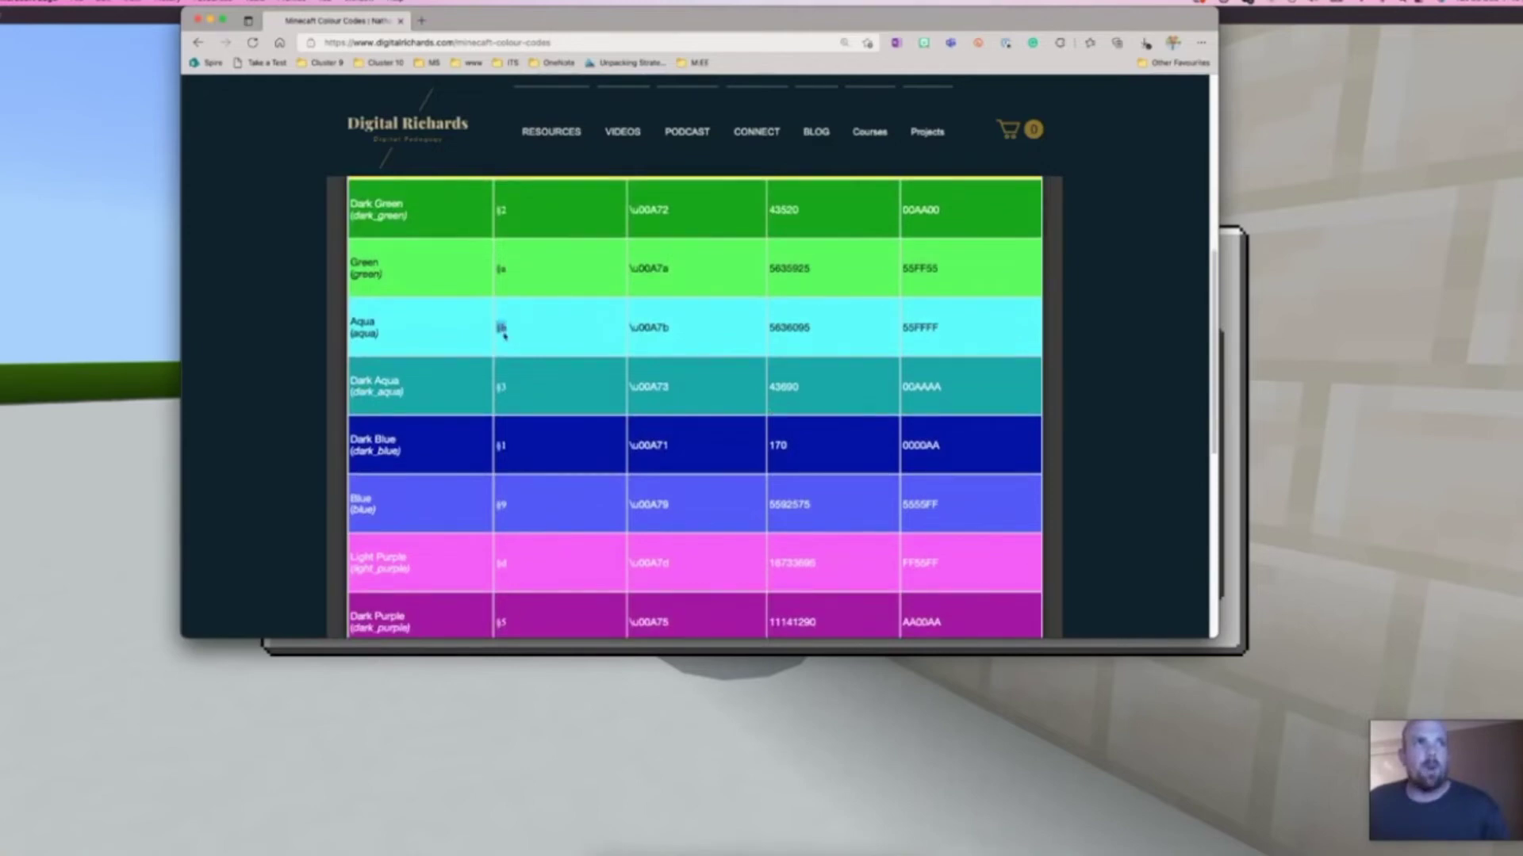
pyautogui.rightClick(505, 335)
pyautogui.click(527, 343)
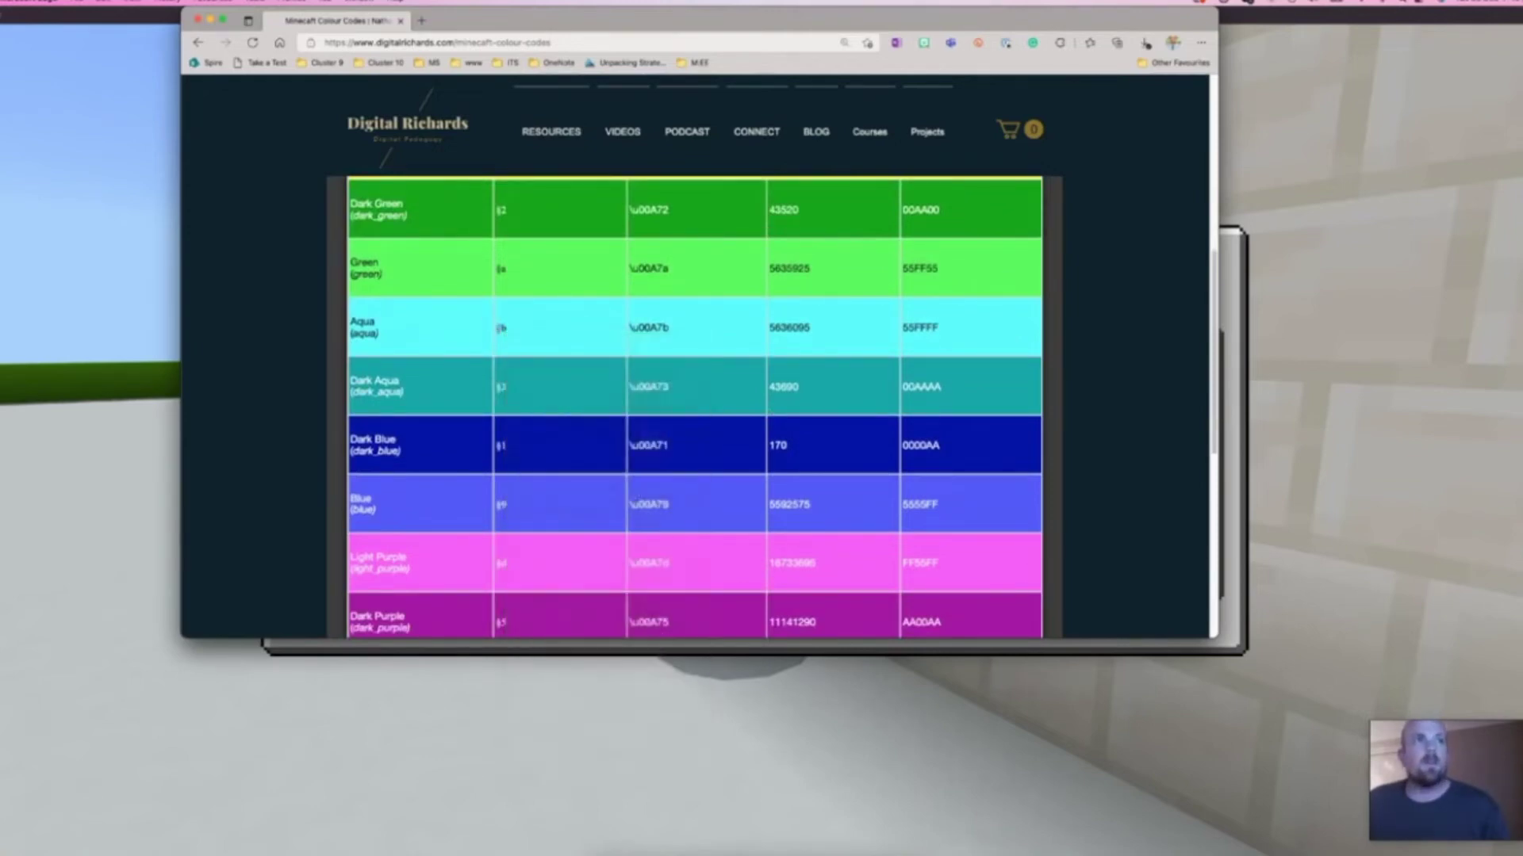
pyautogui.rightClick(502, 329)
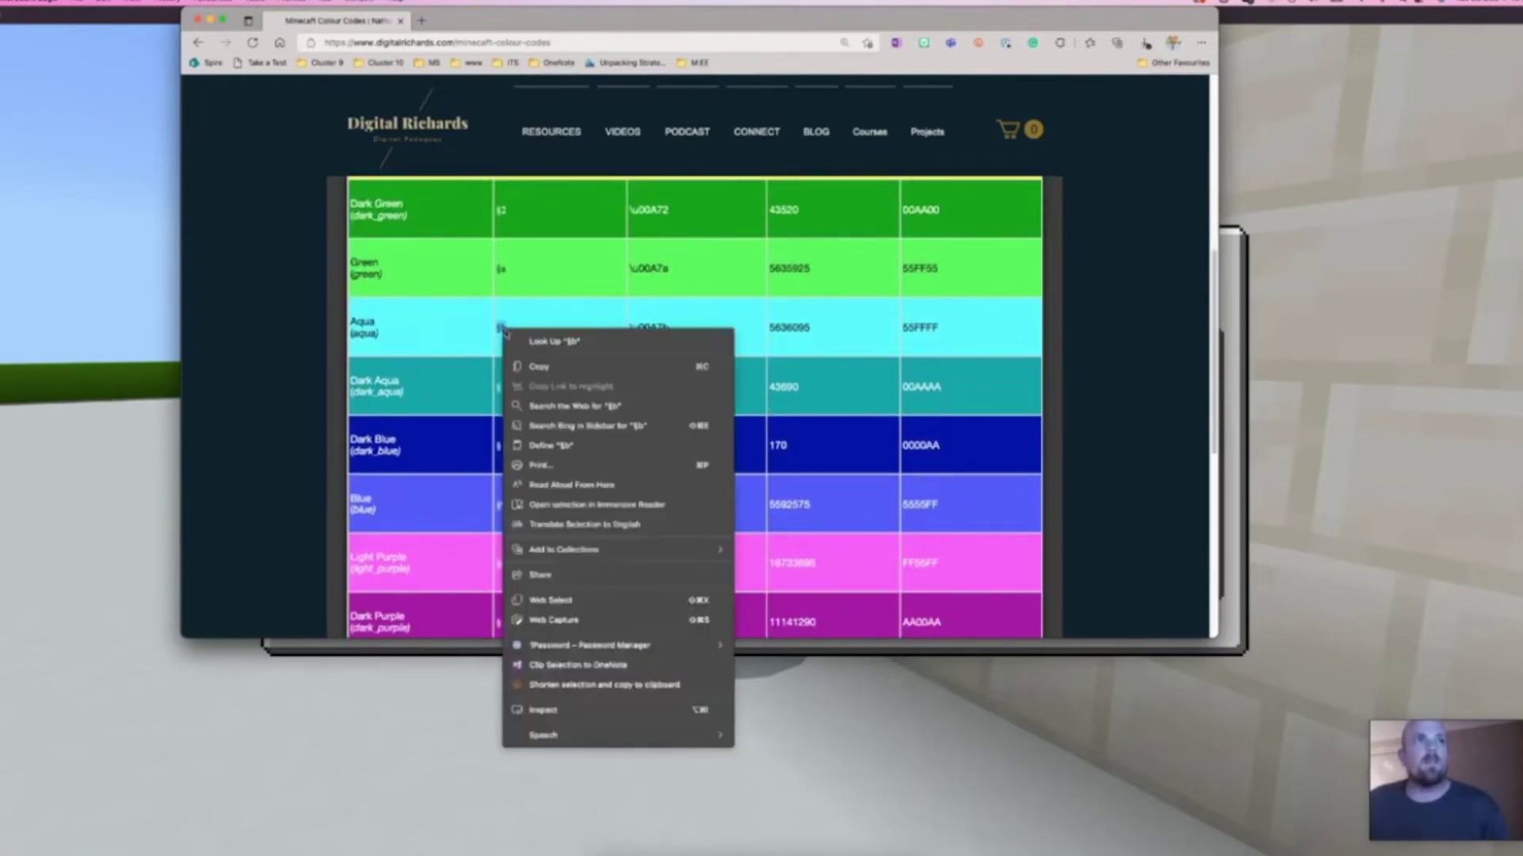
pyautogui.click(515, 367)
# Paste §b before 'lake' in the NPC dialog so the word turns aqua.
pyautogui.press('super+Tab')
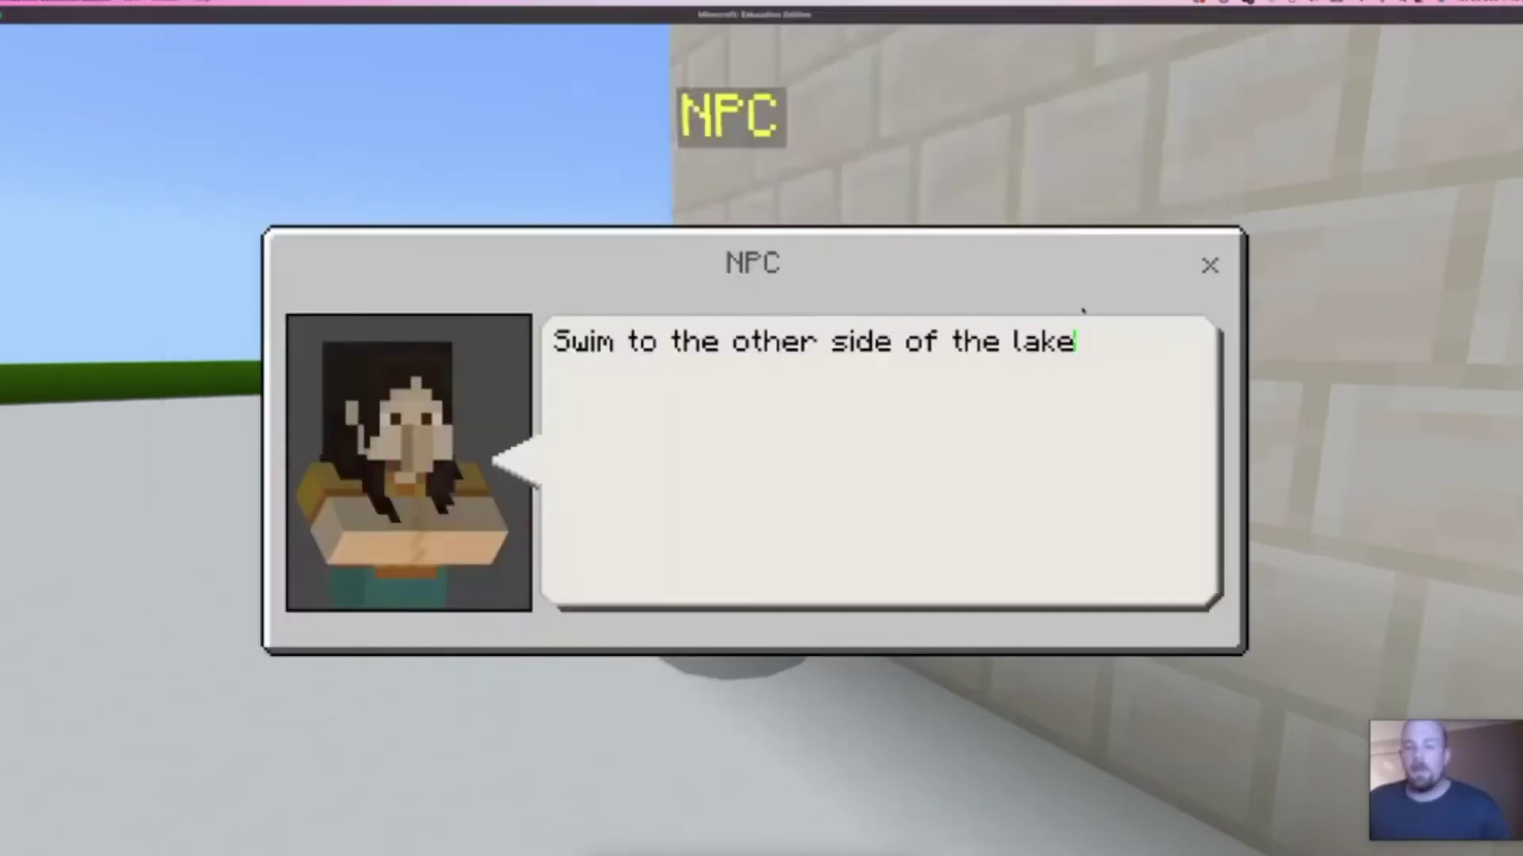
pyautogui.press('Left')
pyautogui.press('Left')
pyautogui.press('Left')
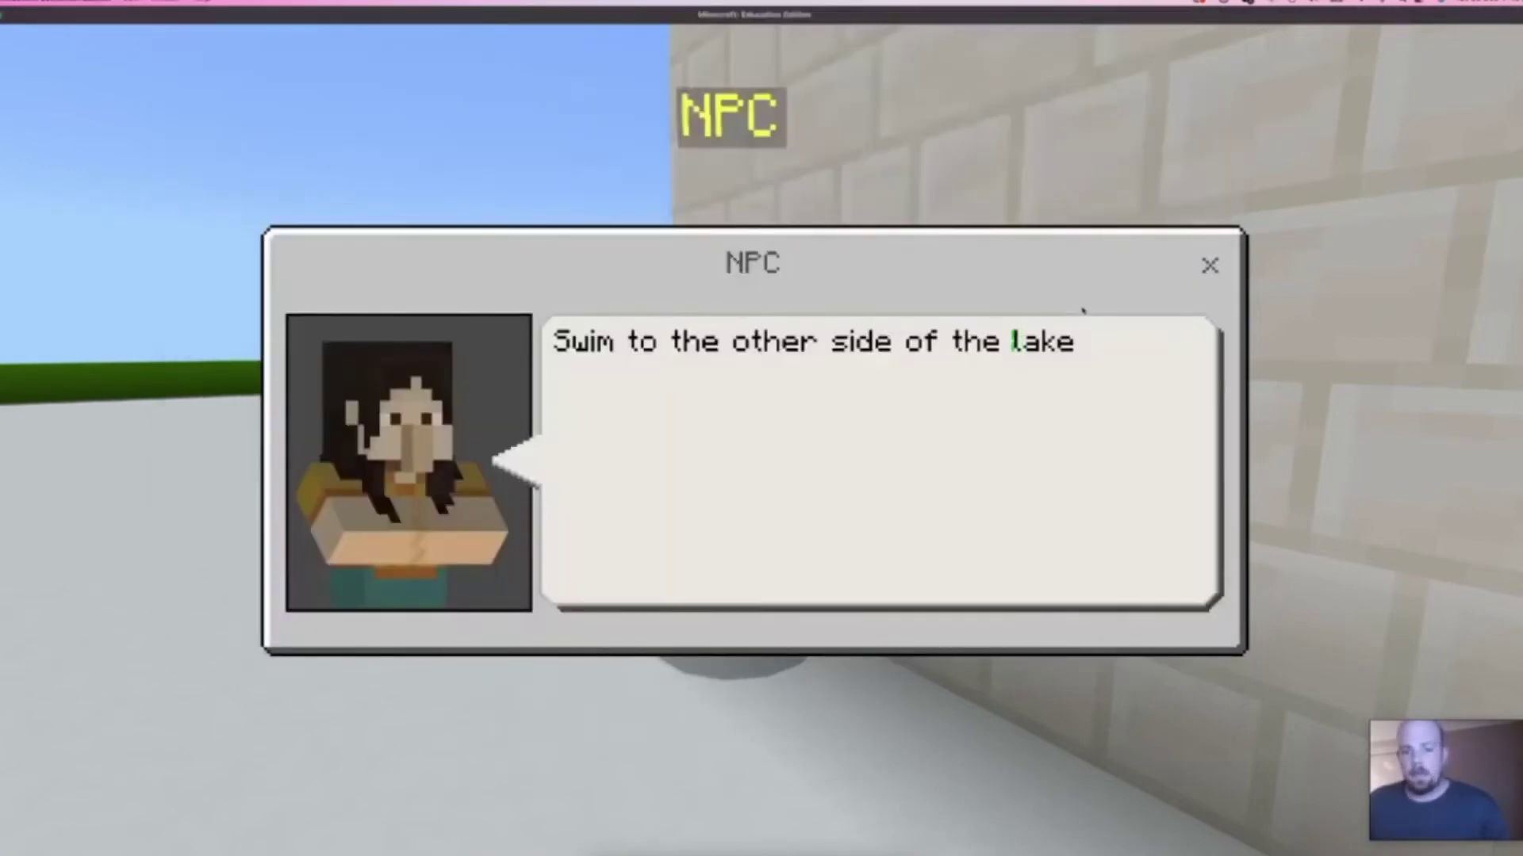
pyautogui.hotkey('ctrl', 'v')
pyautogui.click(1095, 277)
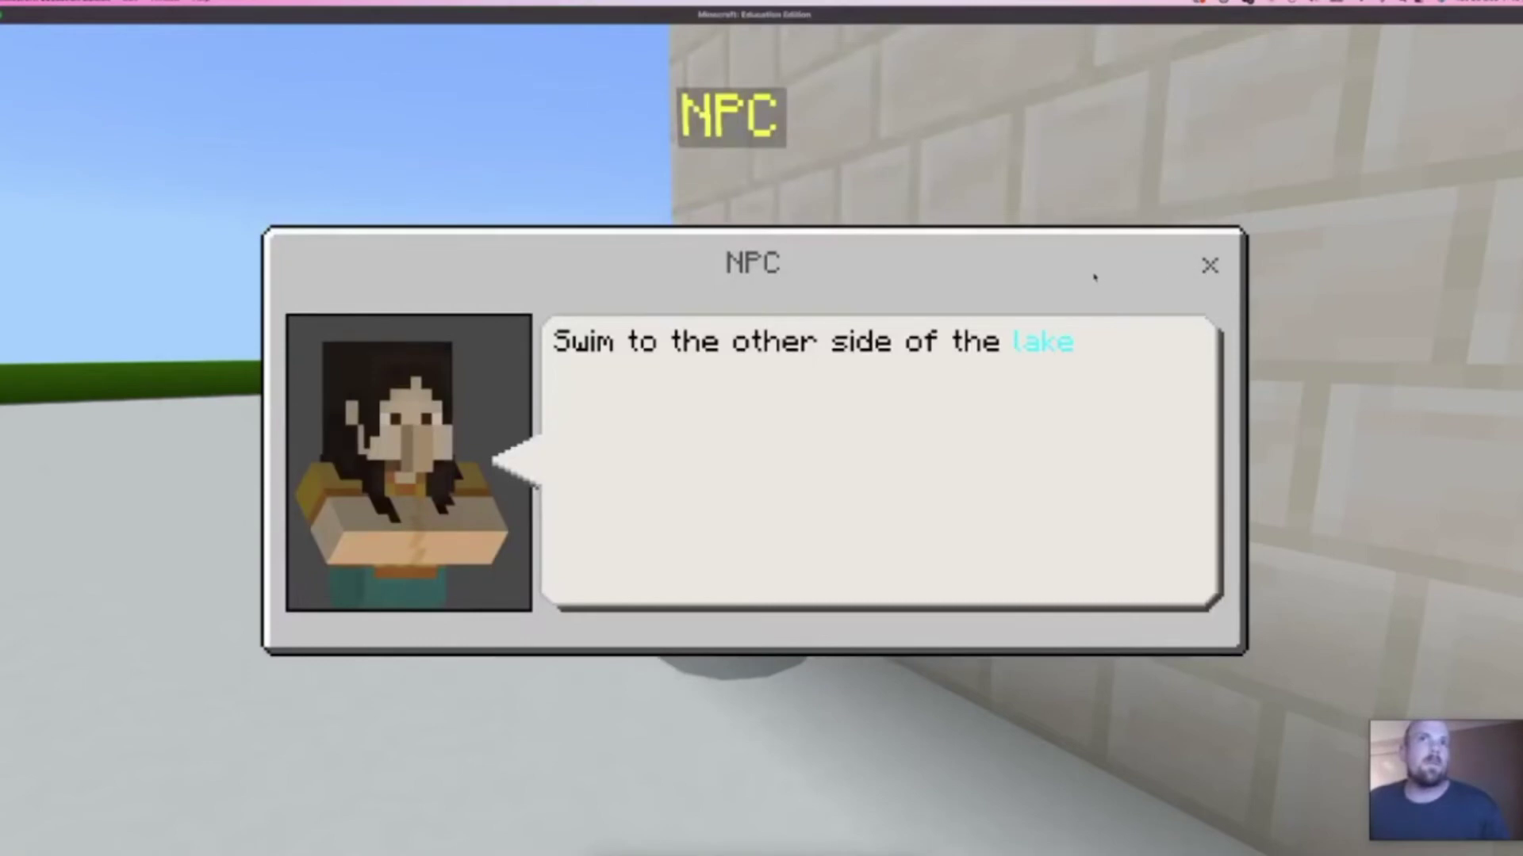